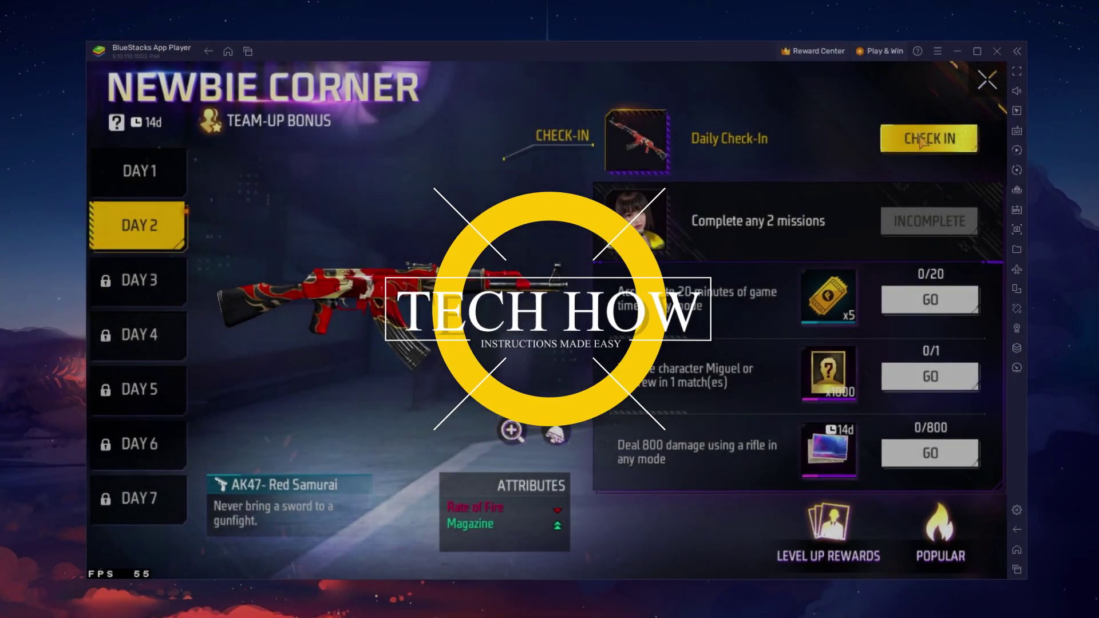
# Claim the Day 2 check-in AK47 skin, equip it, and close Newbie Corner.
pyautogui.click(922, 142)
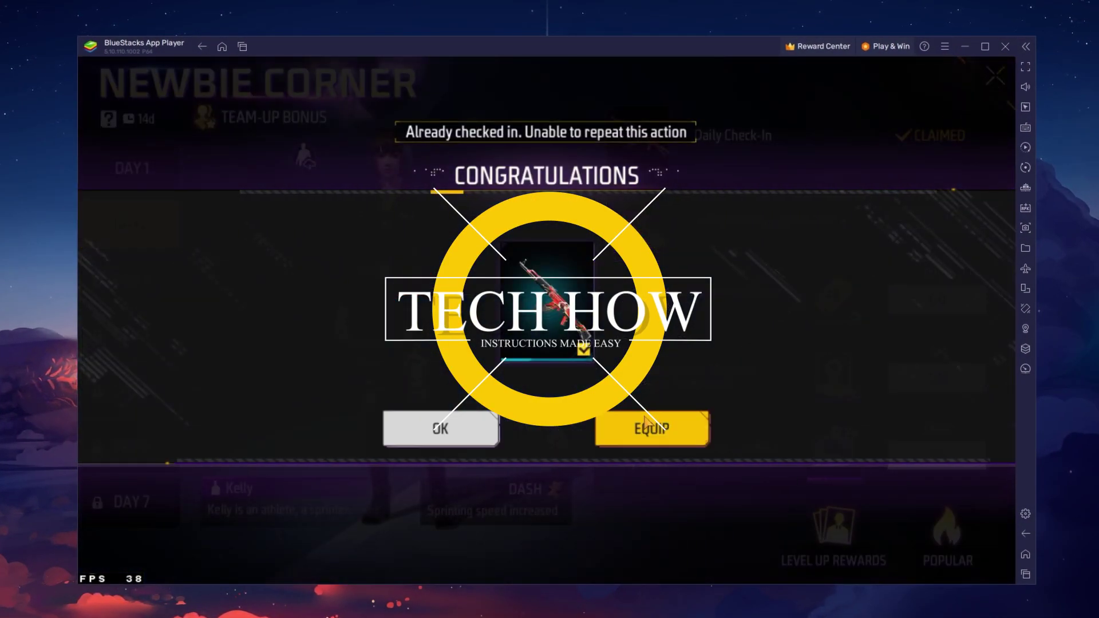
pyautogui.click(646, 426)
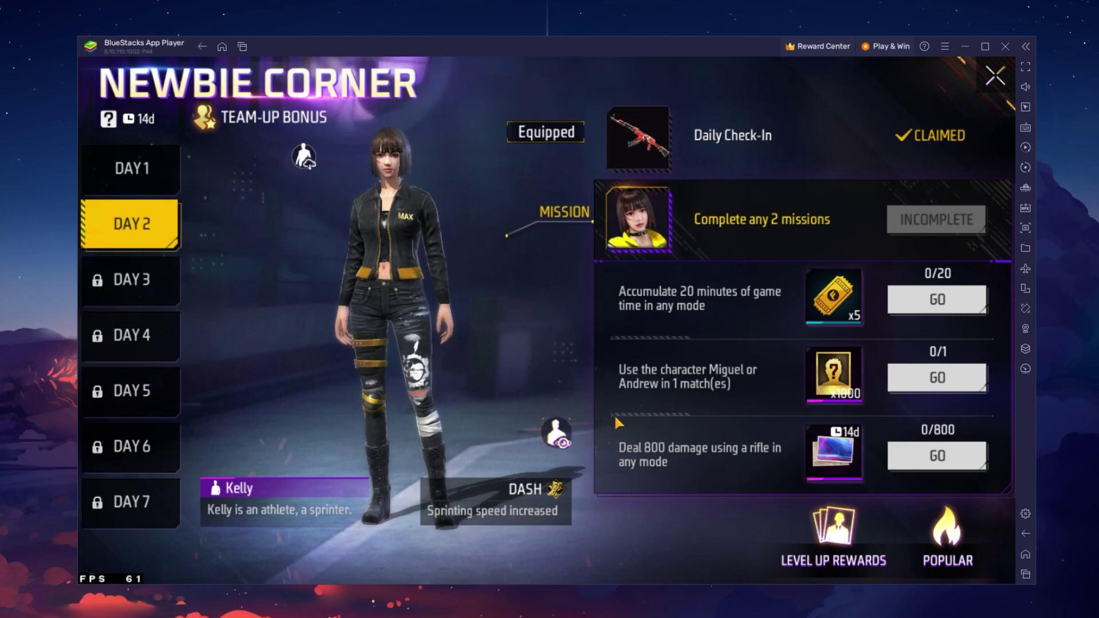
pyautogui.click(991, 75)
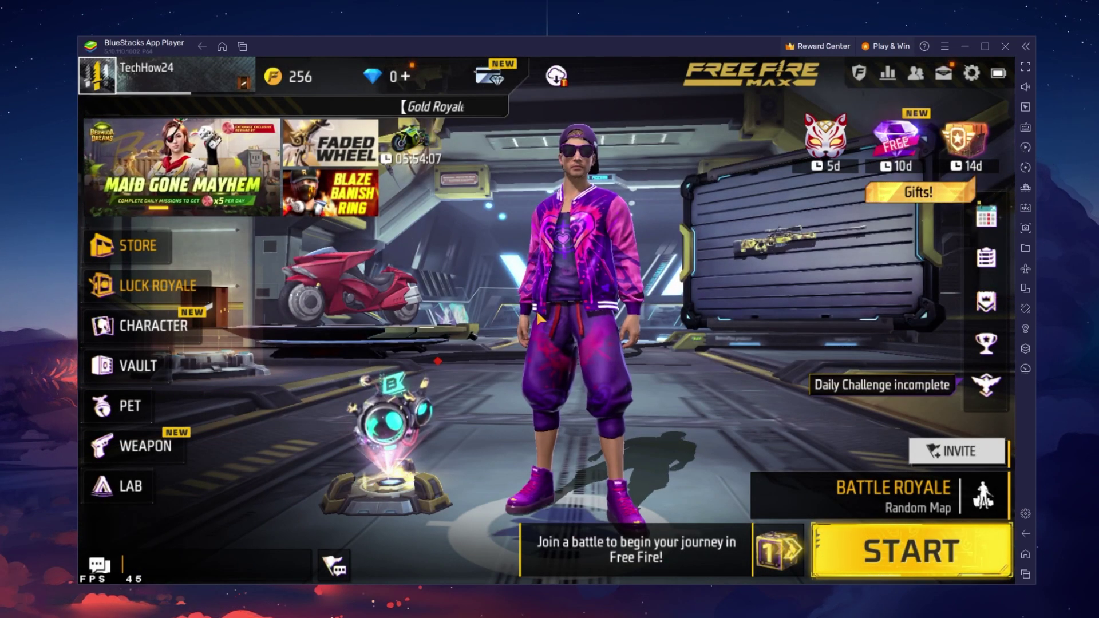
# Claim all Challenge Badges mail rewards and return to the lobby.
pyautogui.click(942, 78)
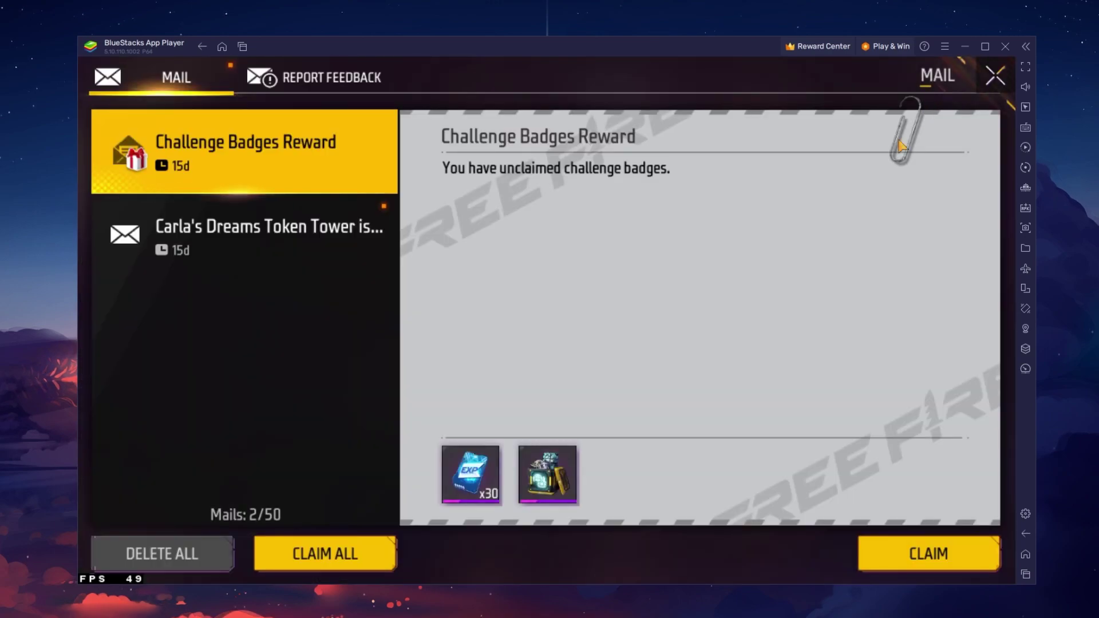
pyautogui.click(395, 555)
pyautogui.click(699, 357)
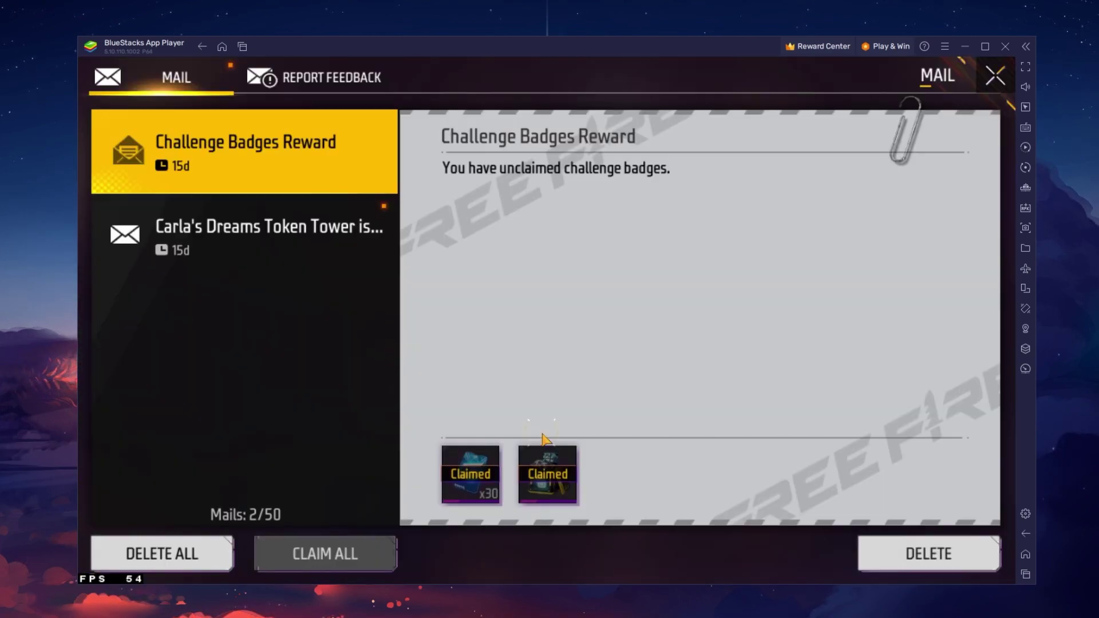
pyautogui.click(999, 85)
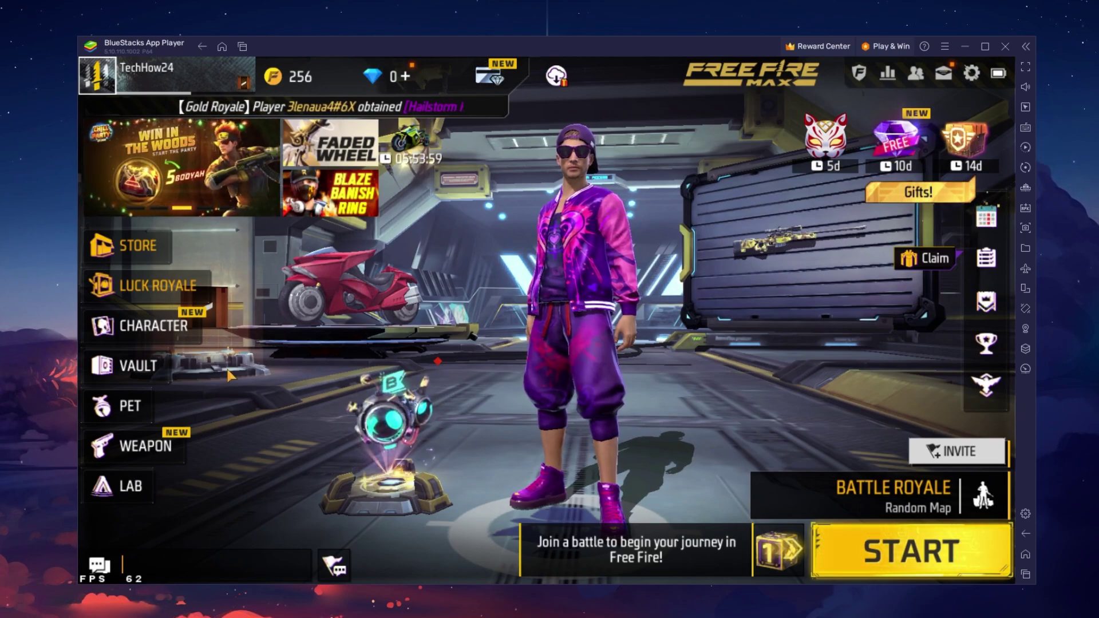
# Download the BlueStacks 5 installer in Chrome and run BlueStacksInstaller.exe.
pyautogui.click(1023, 556)
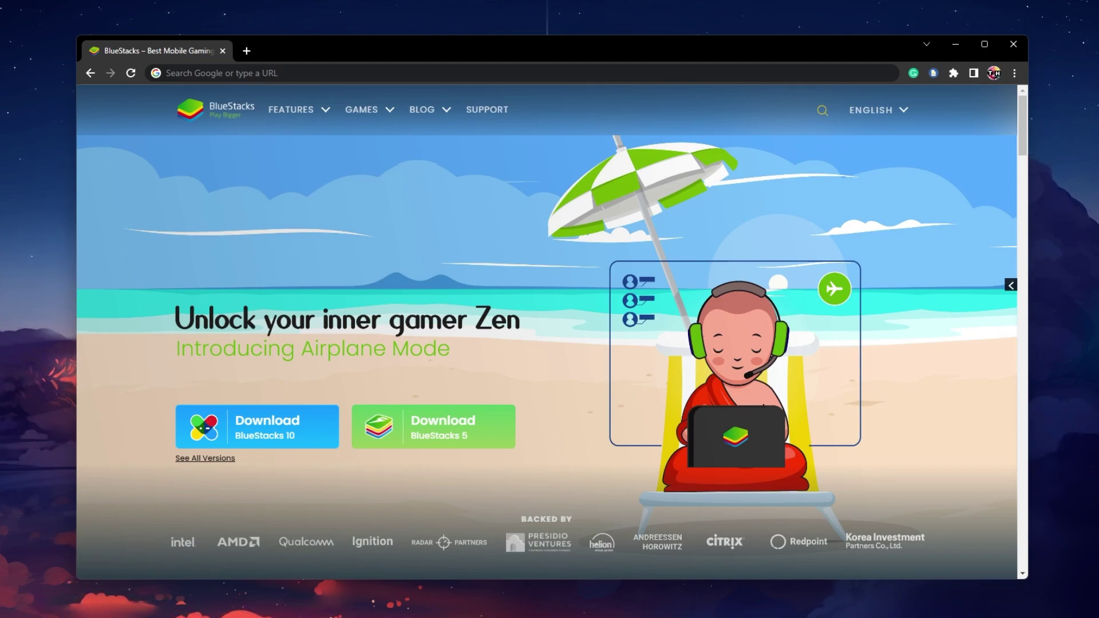
pyautogui.click(494, 428)
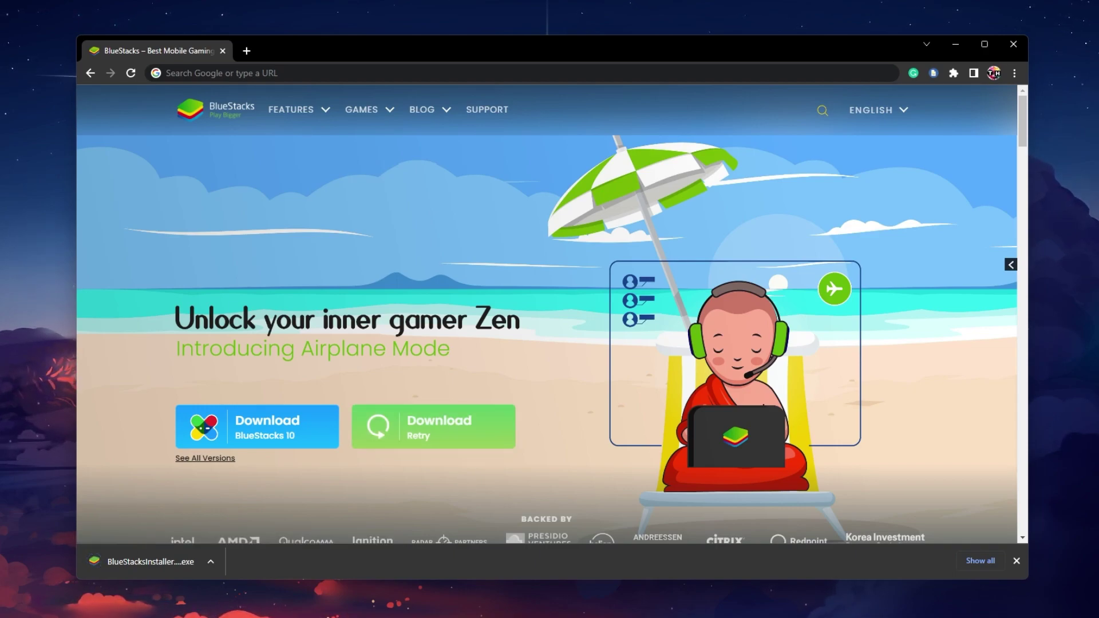
pyautogui.click(174, 571)
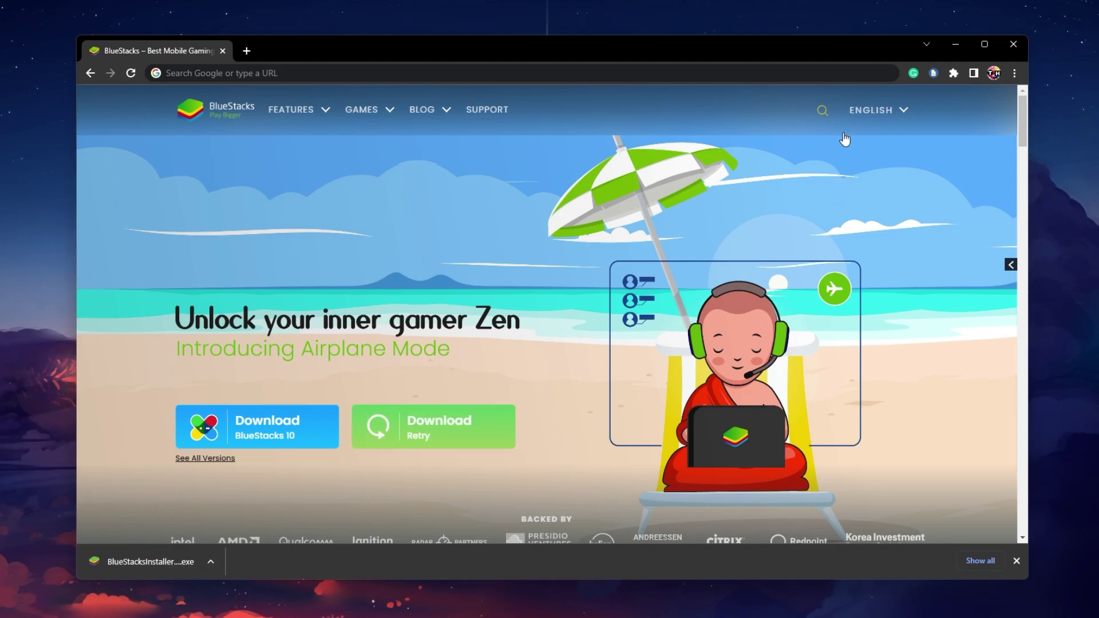
pyautogui.click(957, 45)
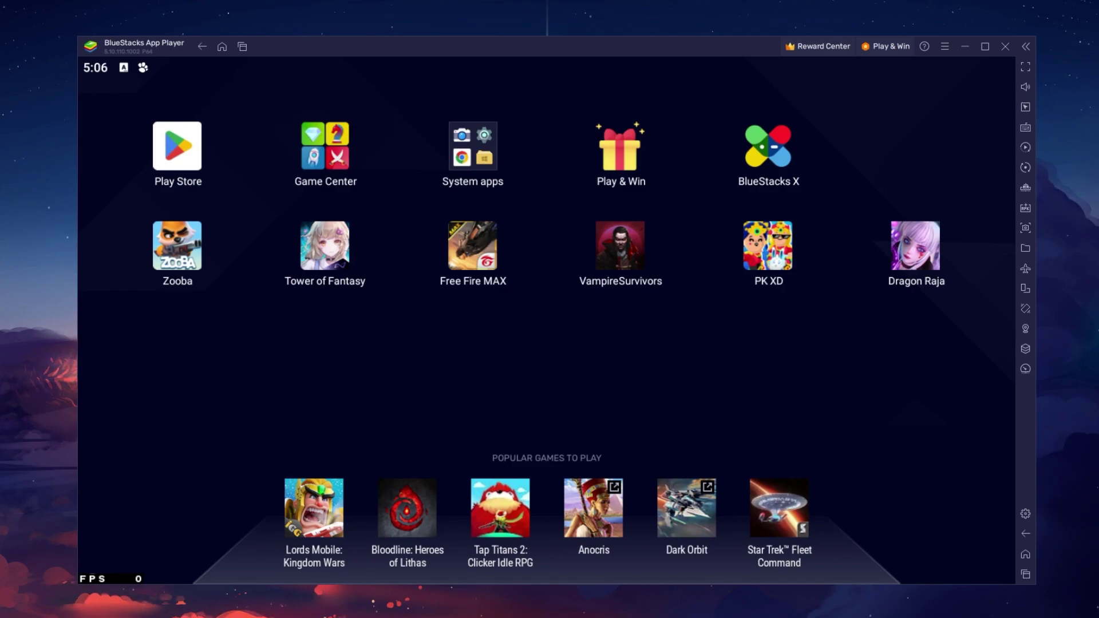
# Search the Play Store for 'free fire max', verify its page shows it installed, then go home.
pyautogui.click(168, 160)
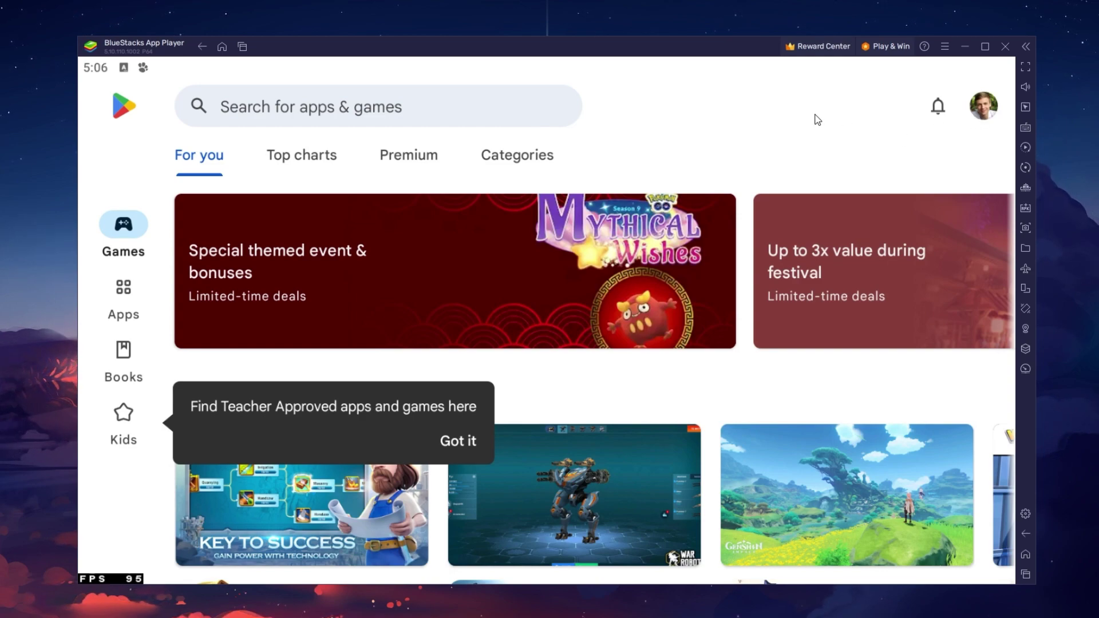
pyautogui.click(406, 117)
pyautogui.write('free fire max')
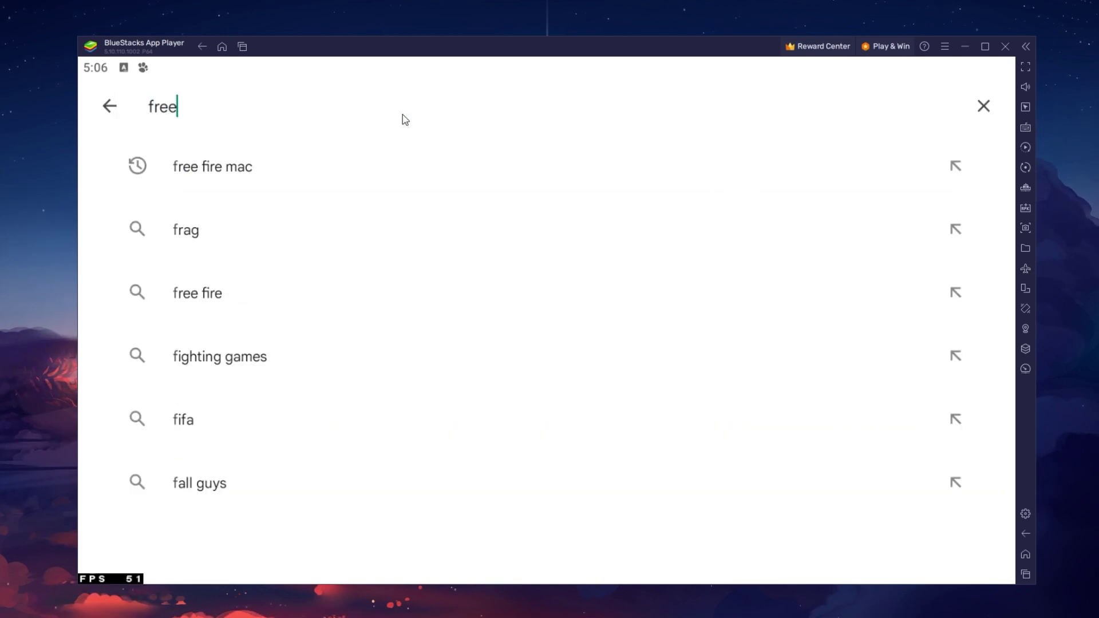
pyautogui.press('Return')
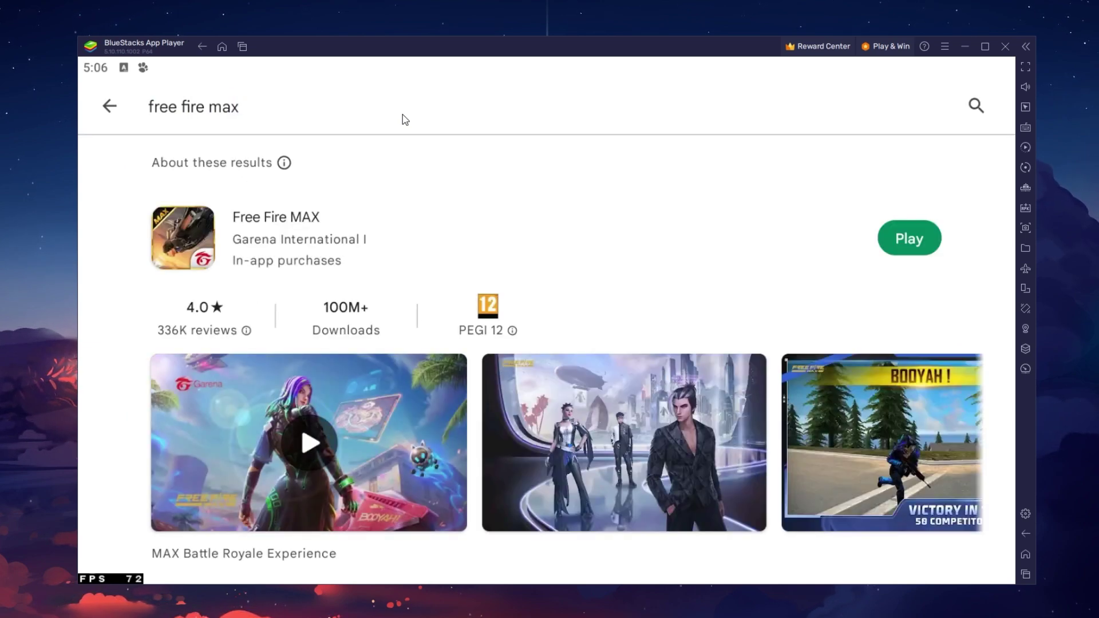
pyautogui.click(265, 219)
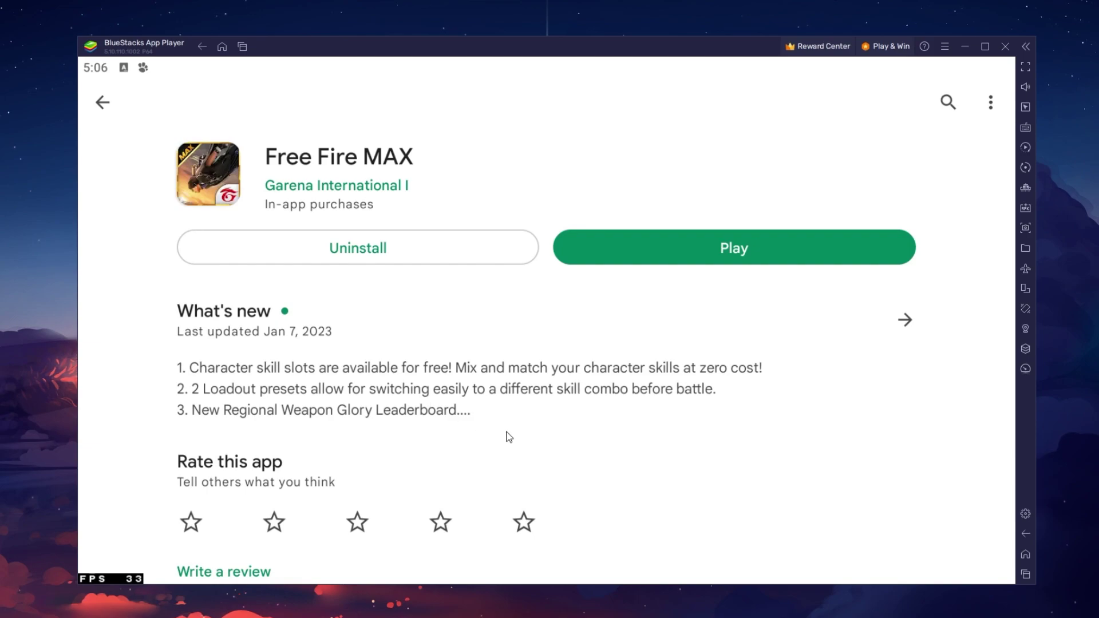
pyautogui.scroll(-5, 567, 458)
pyautogui.scroll(-5, 566, 399)
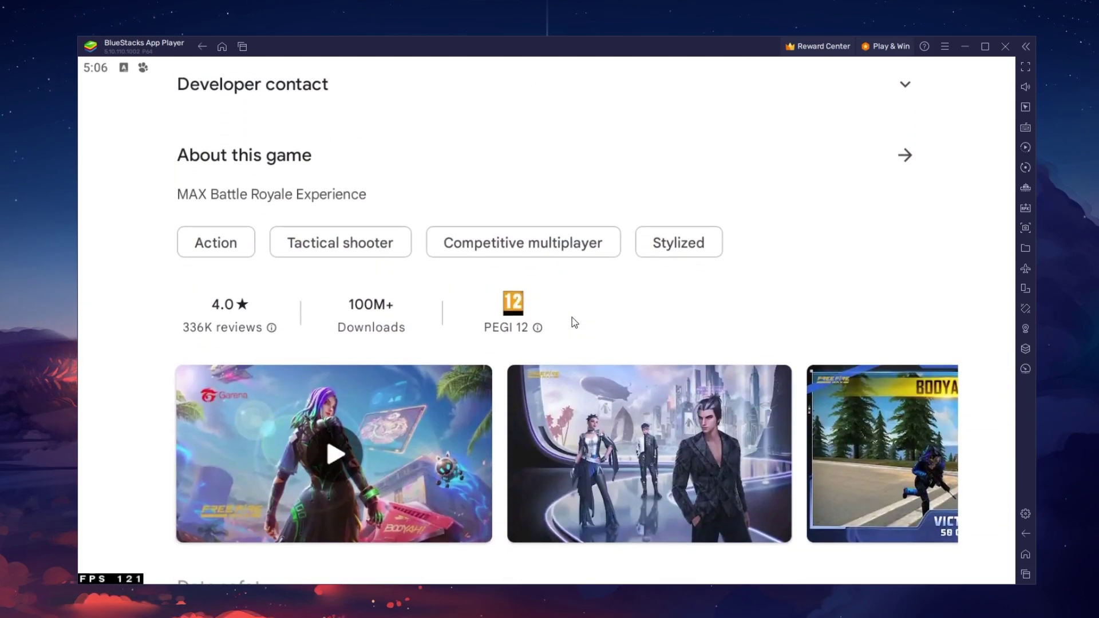
pyautogui.scroll(-3, 565, 318)
pyautogui.scroll(10, 572, 190)
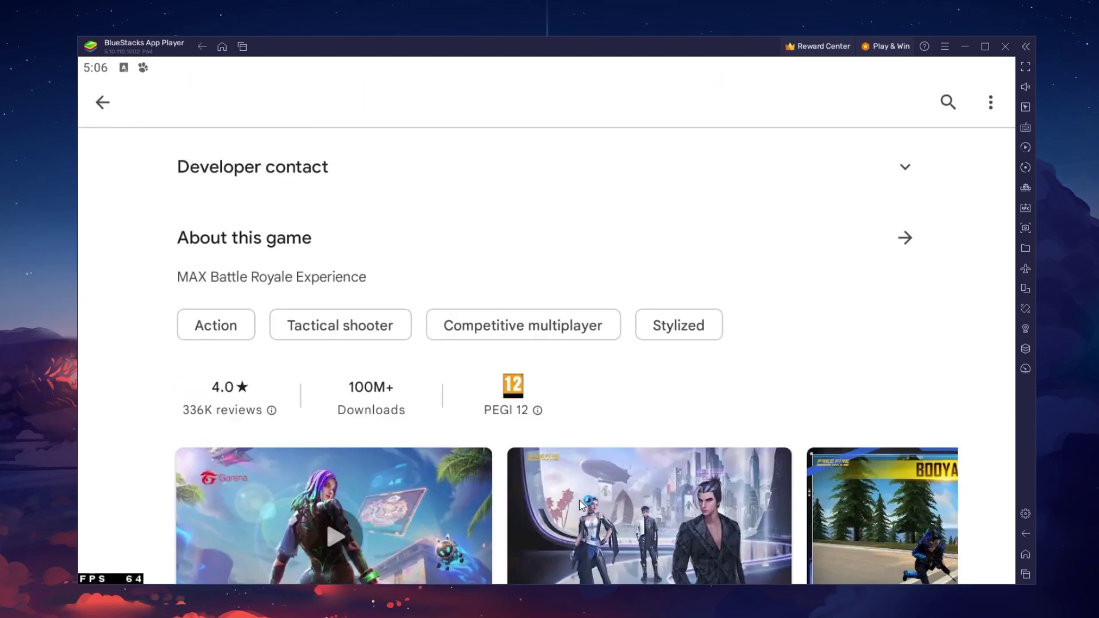
pyautogui.click(1027, 557)
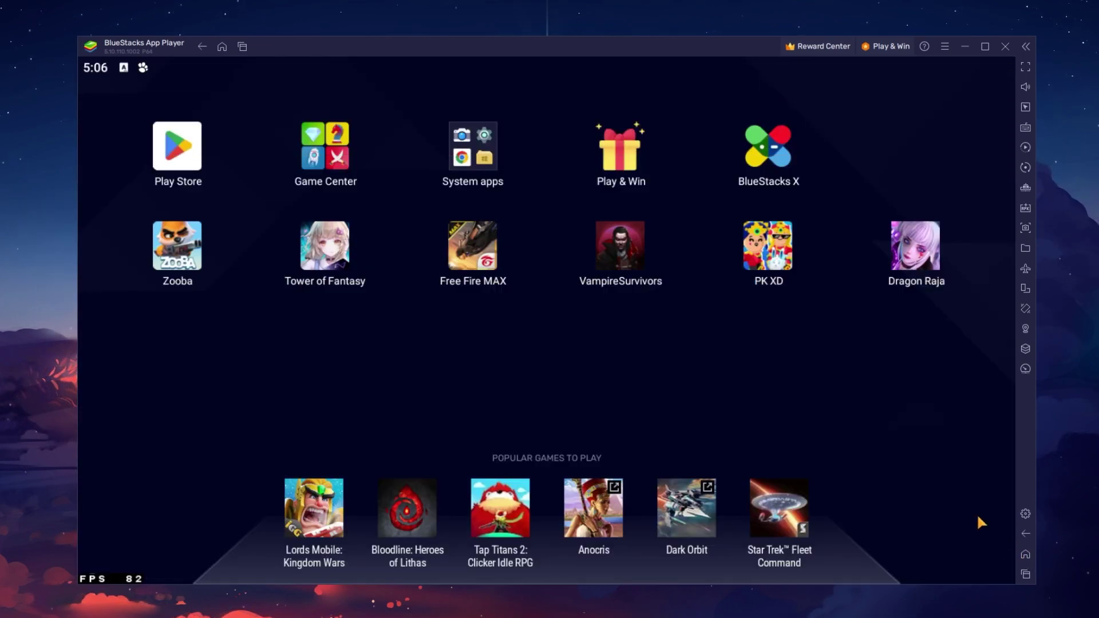
# Keep CPU at High (4 Cores), memory at High (4 GB) and High Performance mode.
pyautogui.click(1023, 514)
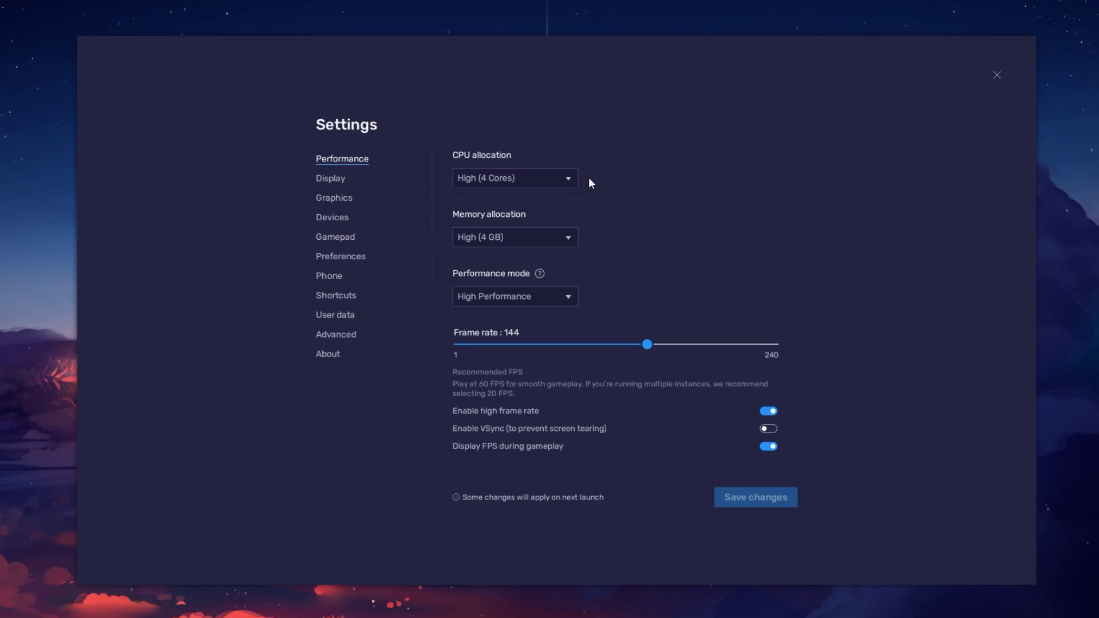
pyautogui.click(569, 178)
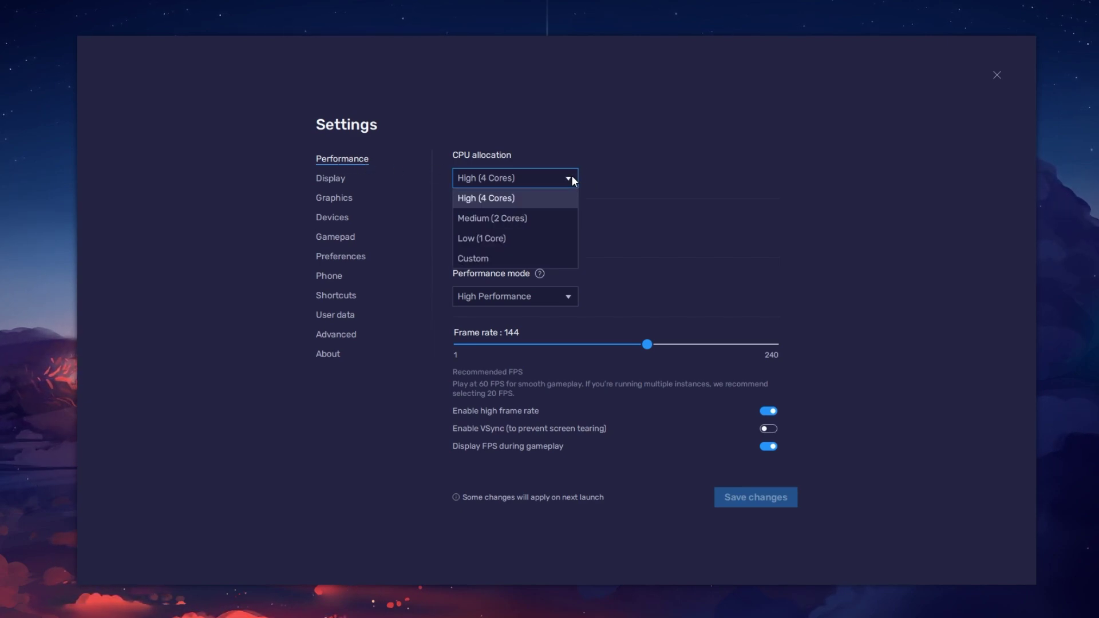
pyautogui.click(537, 197)
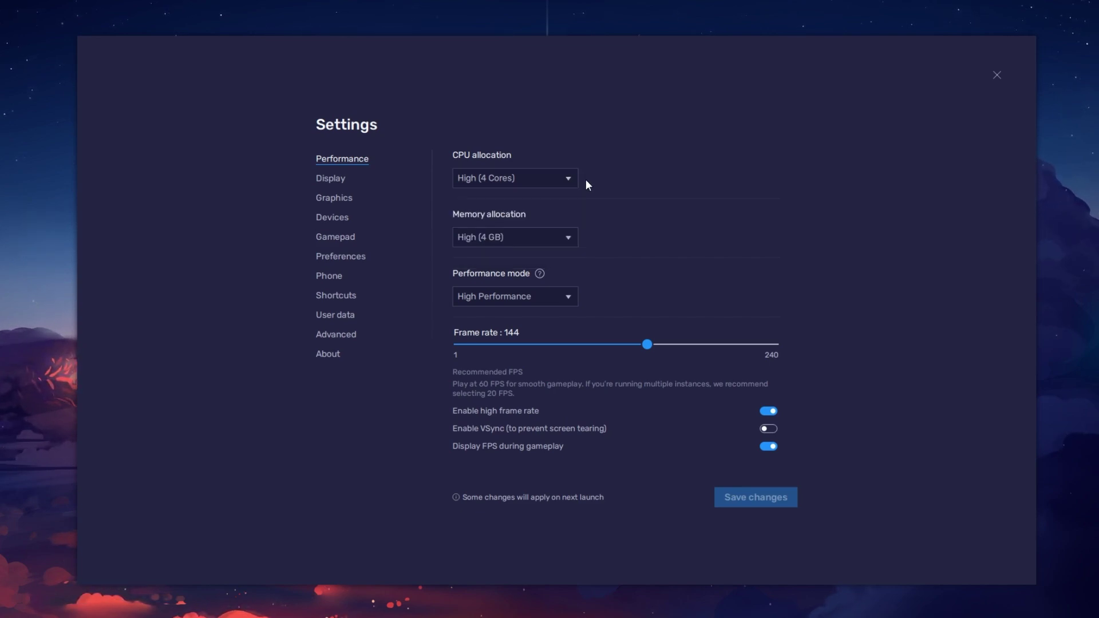
pyautogui.click(575, 240)
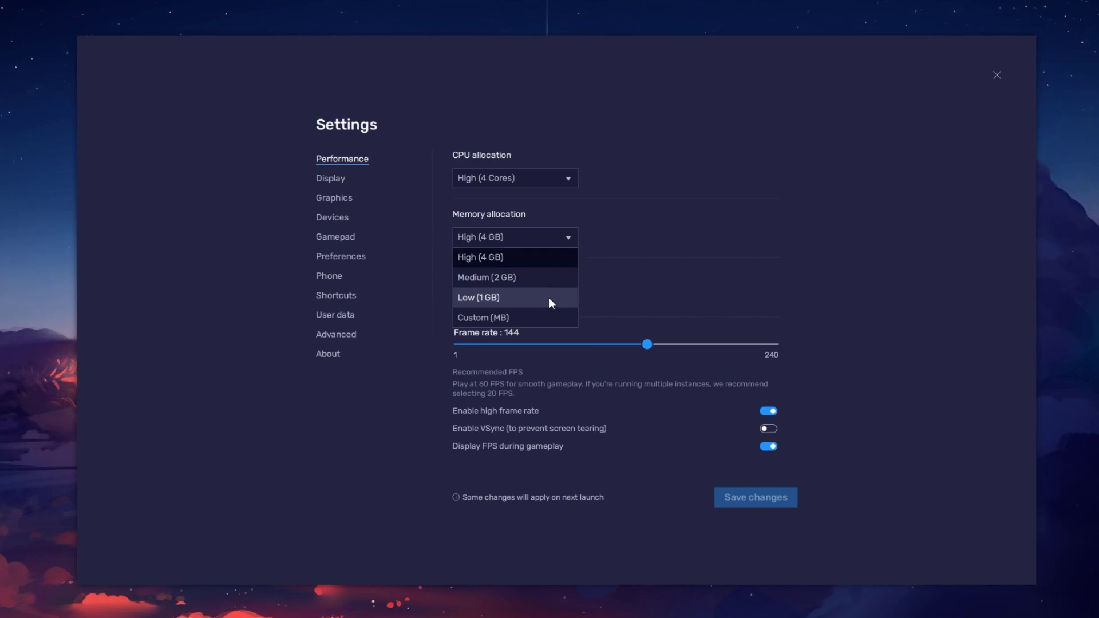
pyautogui.click(596, 243)
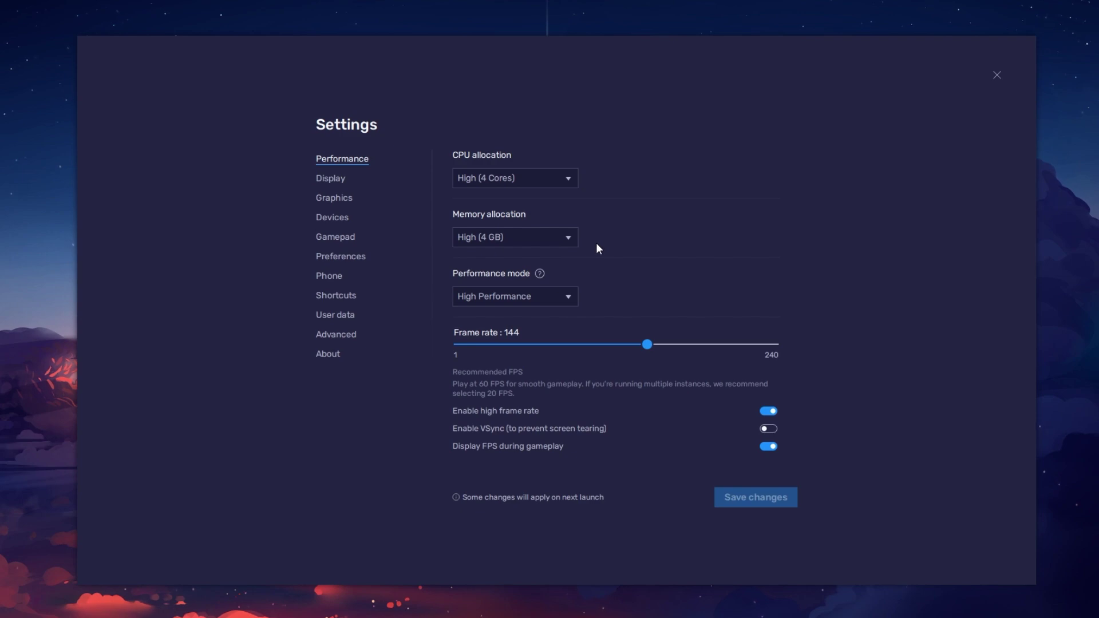
pyautogui.click(569, 300)
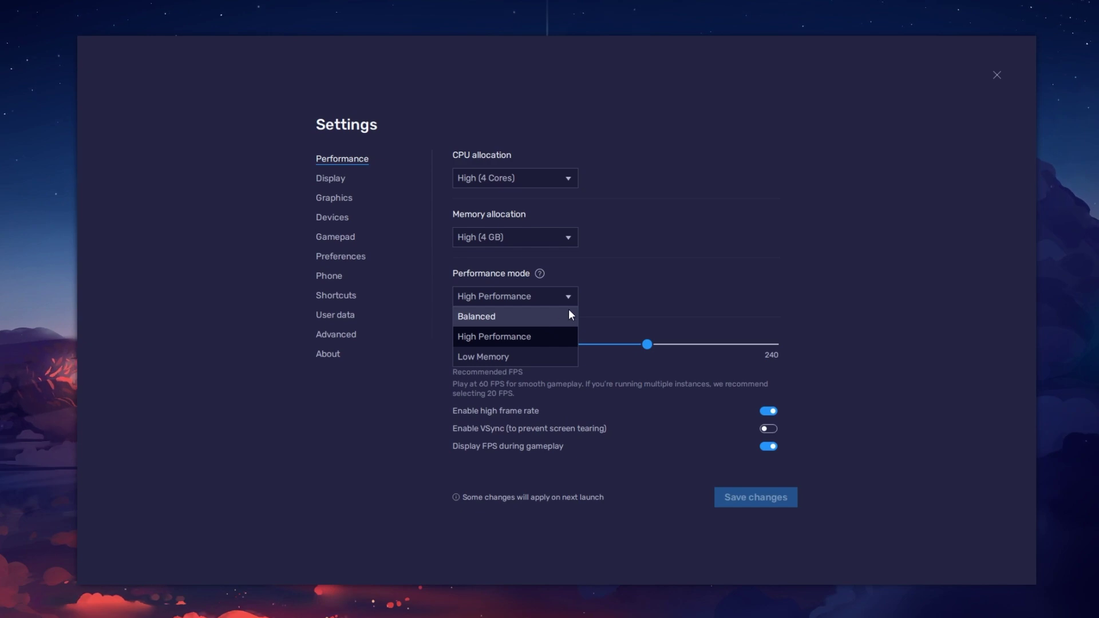
pyautogui.click(589, 299)
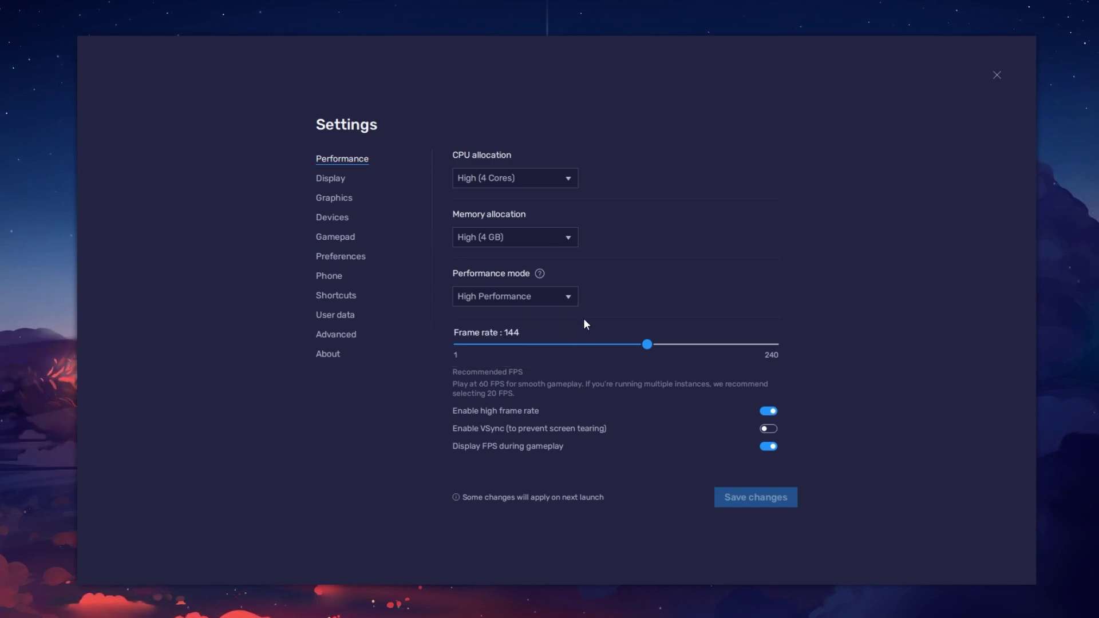
# Set the emulator frame rate slider to 144.
pyautogui.click(769, 411)
pyautogui.click(769, 410)
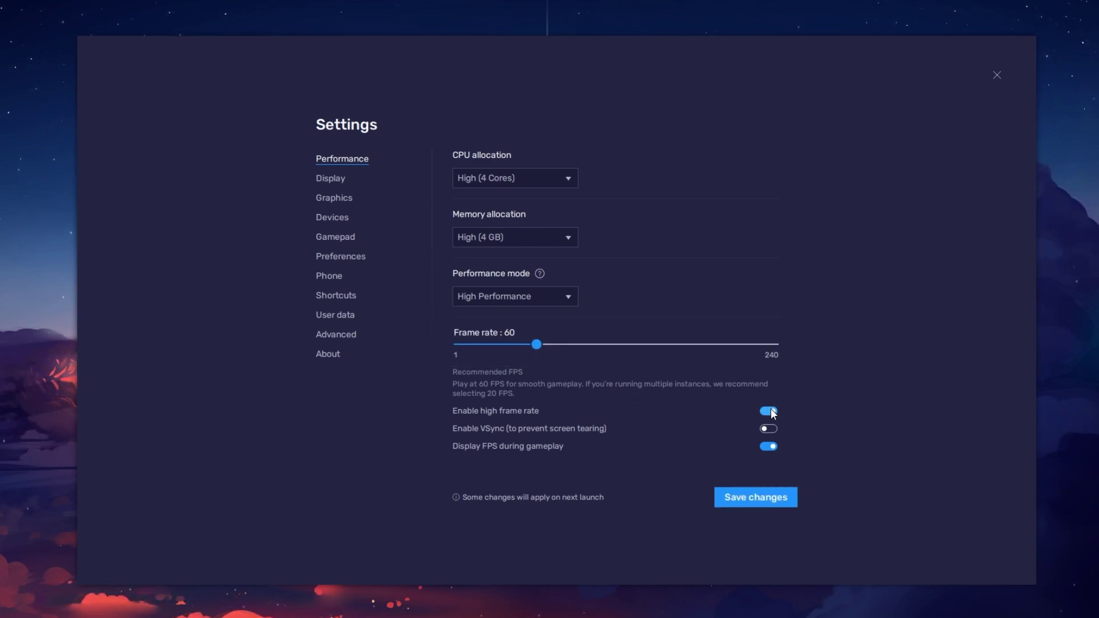
pyautogui.click(649, 345)
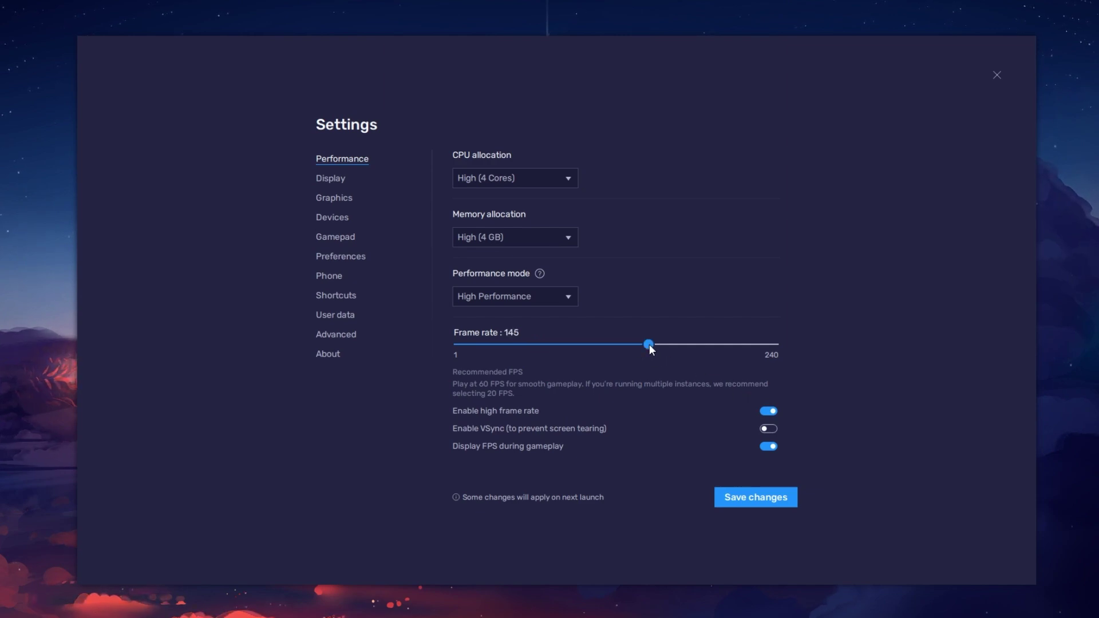
pyautogui.moveTo(648, 344); pyautogui.dragTo(647, 345)
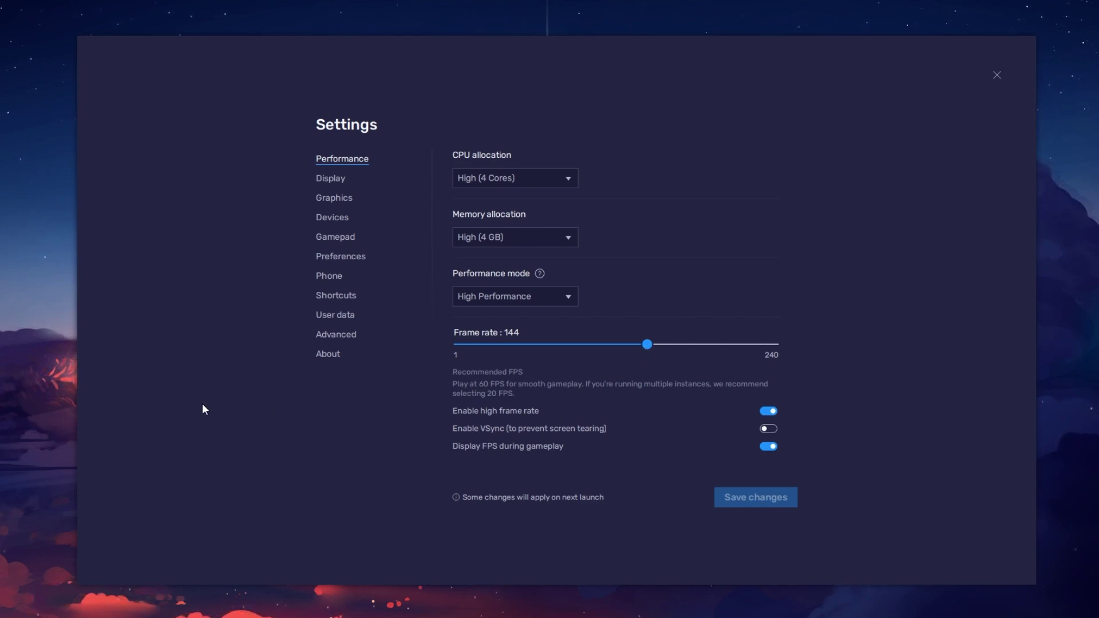
# Confirm the monitor refresh rate stays at 119.97 Hz in Advanced display, then close Settings.
pyautogui.rightClick(64, 399)
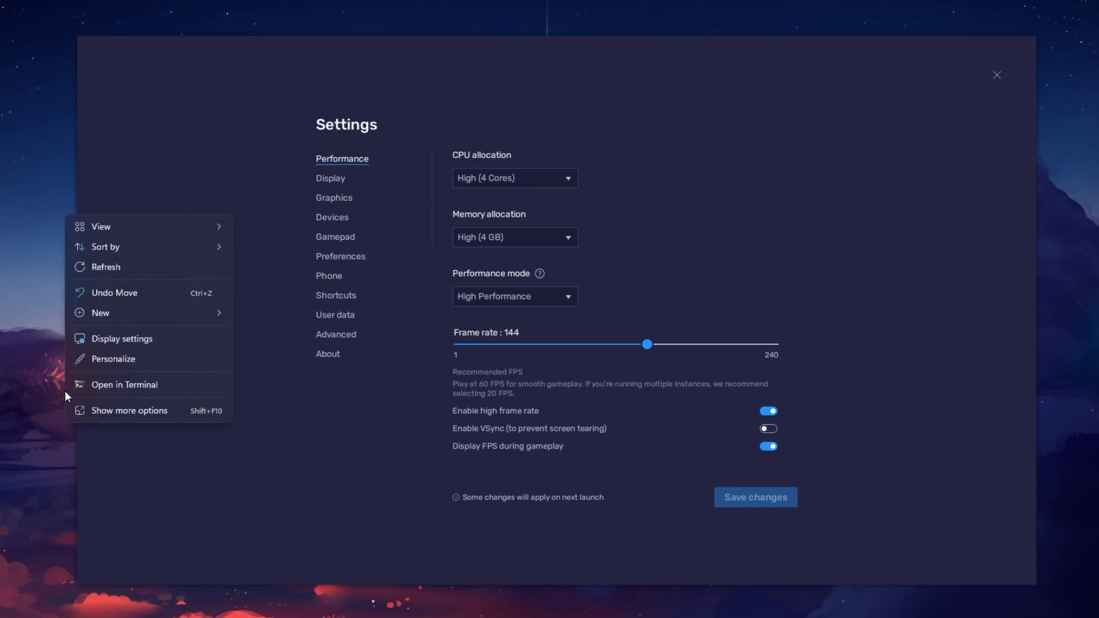
pyautogui.click(200, 345)
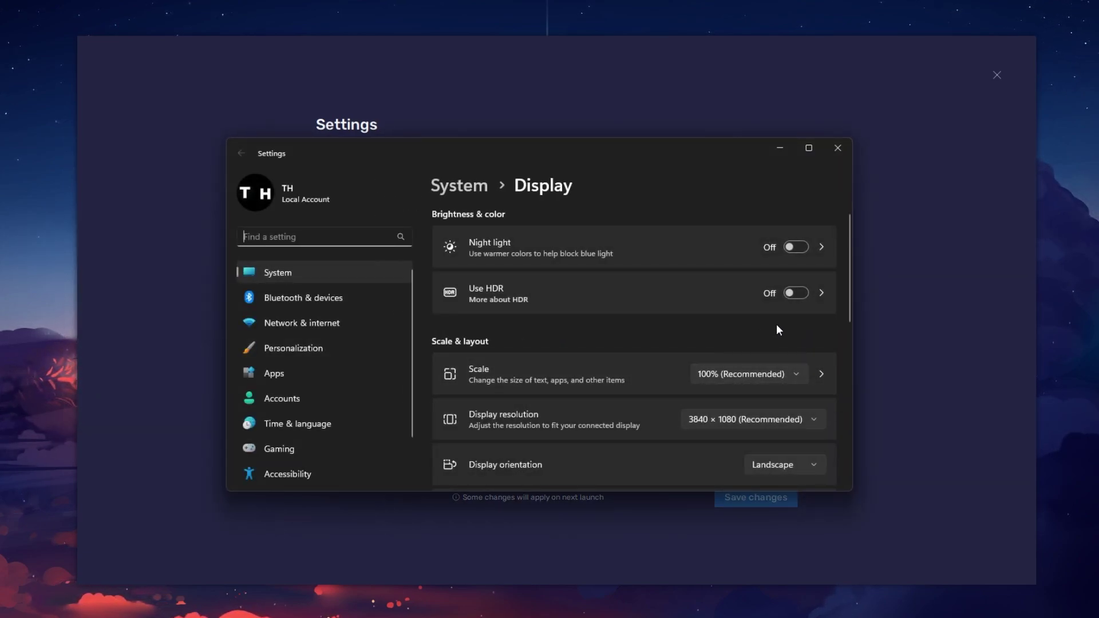
pyautogui.moveTo(851, 317); pyautogui.dragTo(847, 454)
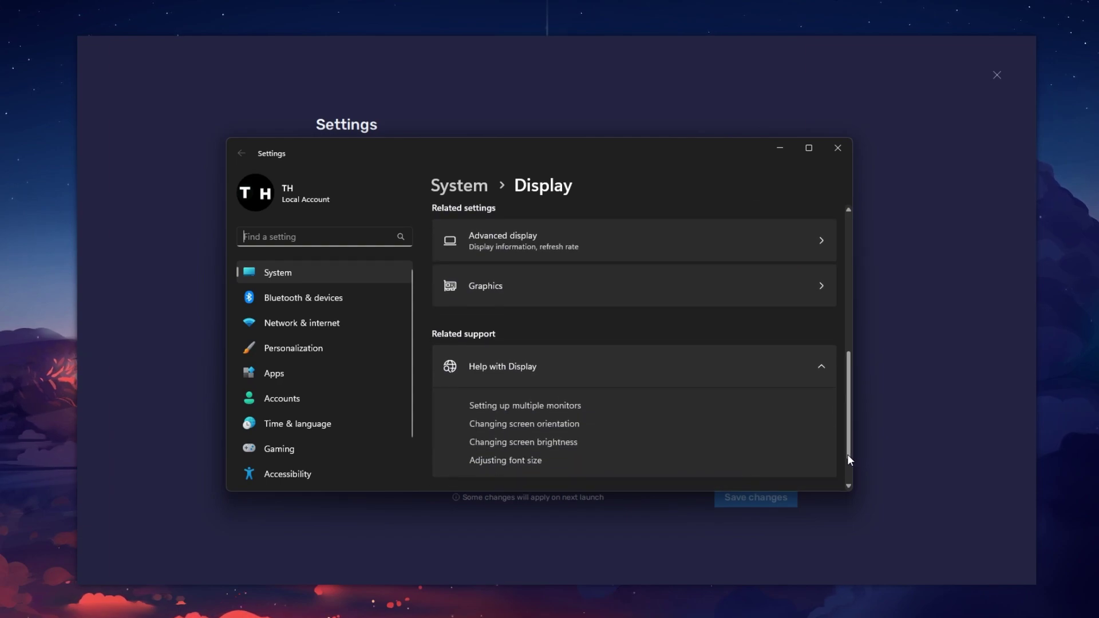
pyautogui.click(728, 261)
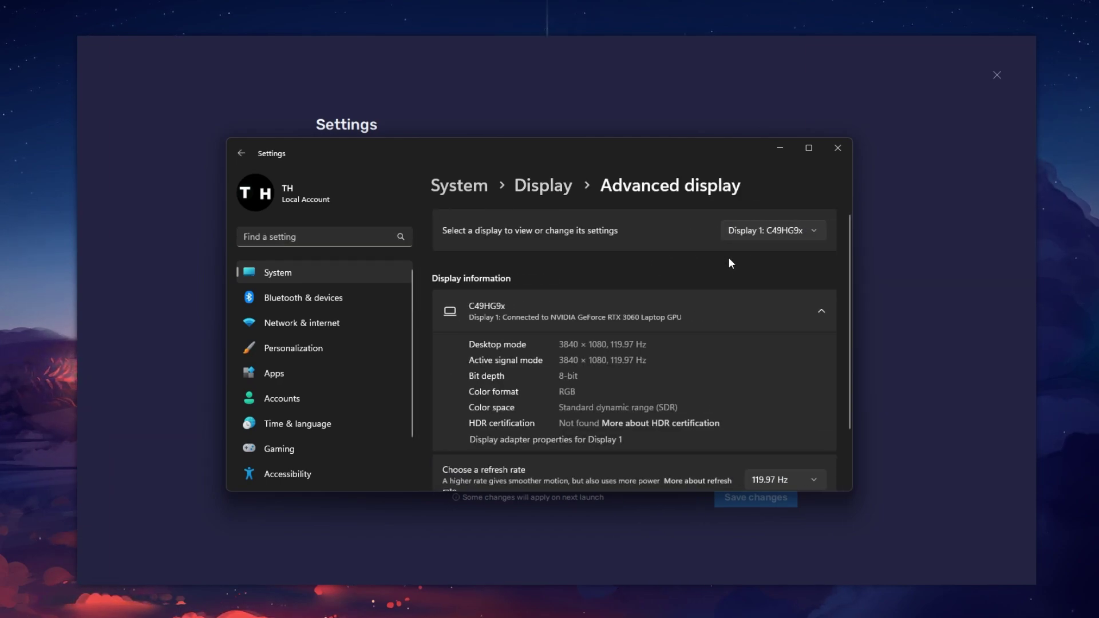
pyautogui.moveTo(848, 255); pyautogui.dragTo(850, 335)
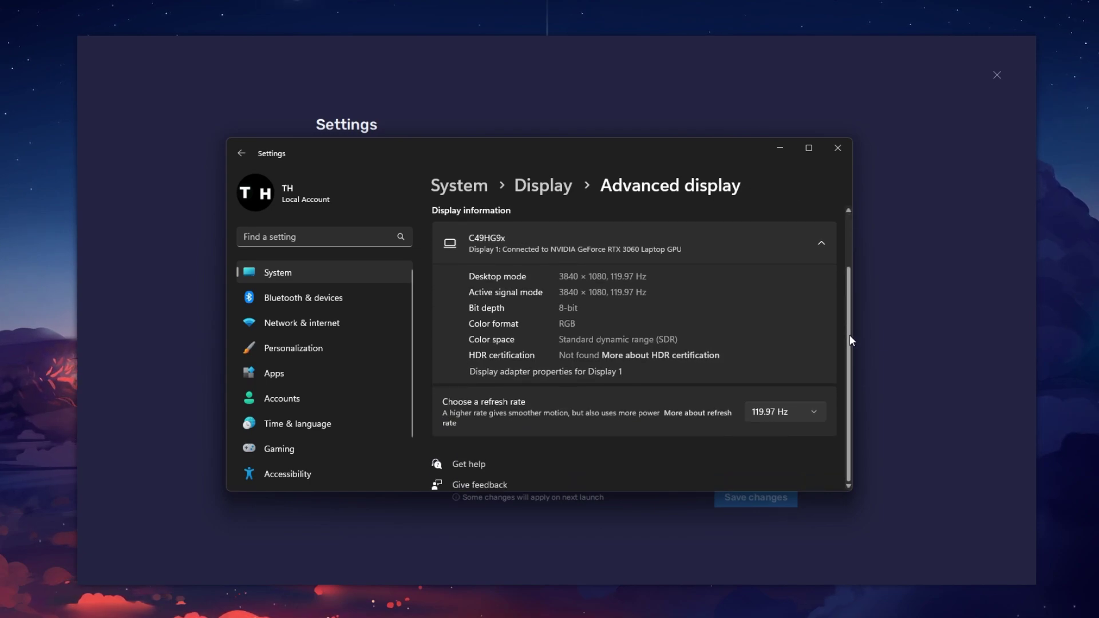
pyautogui.click(822, 411)
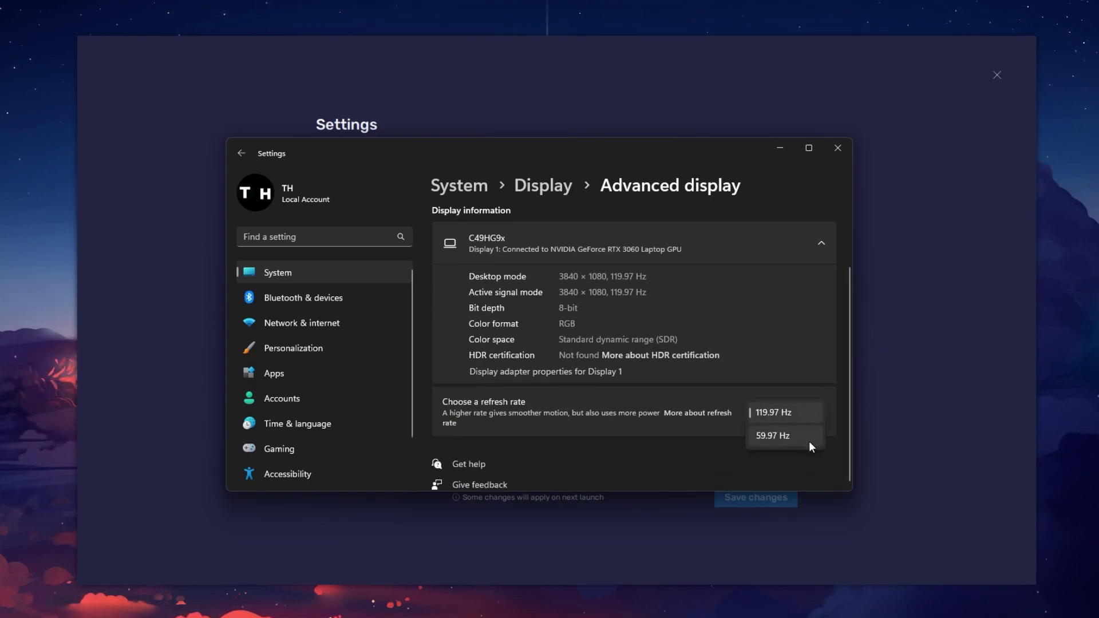
pyautogui.click(844, 402)
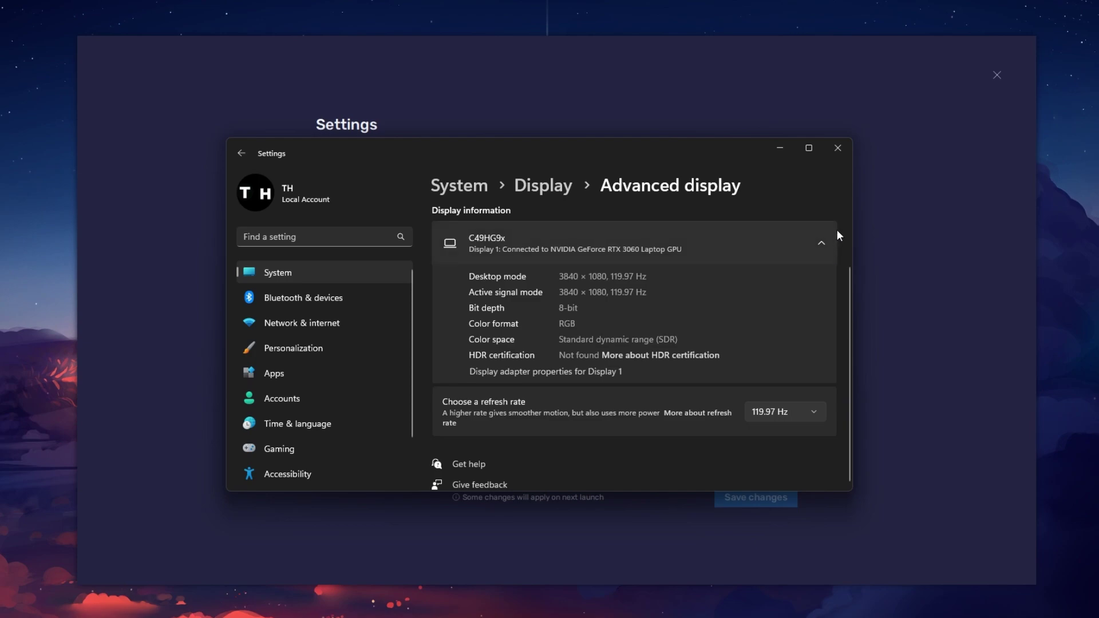
pyautogui.click(837, 150)
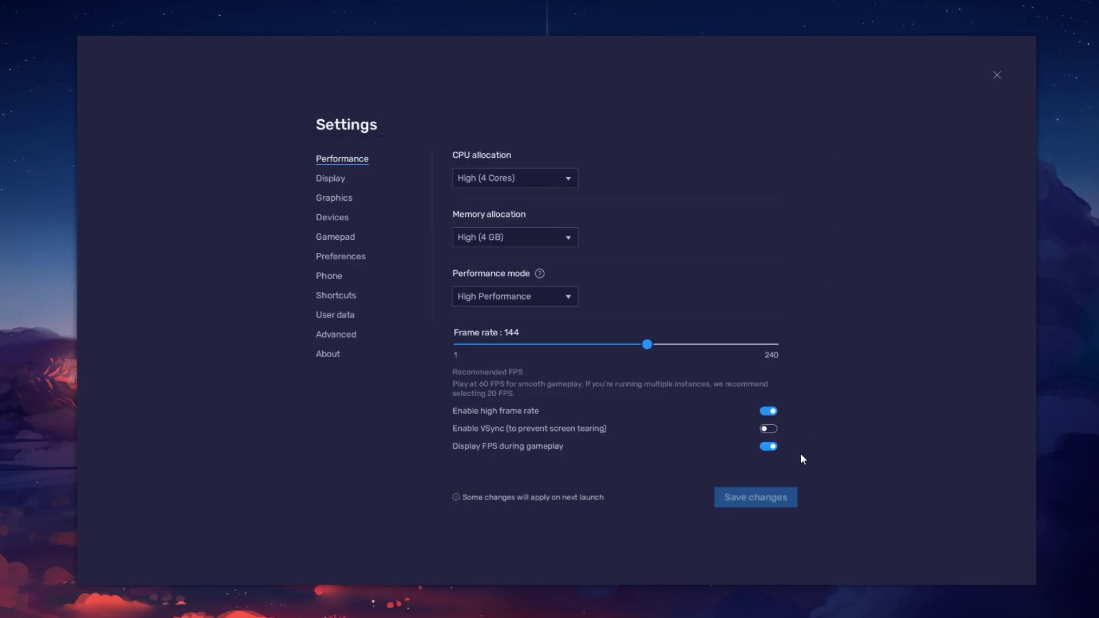
# Keep the FPS overlay on and the Landscape resolution at 1600 x 900.
pyautogui.click(770, 447)
pyautogui.click(770, 447)
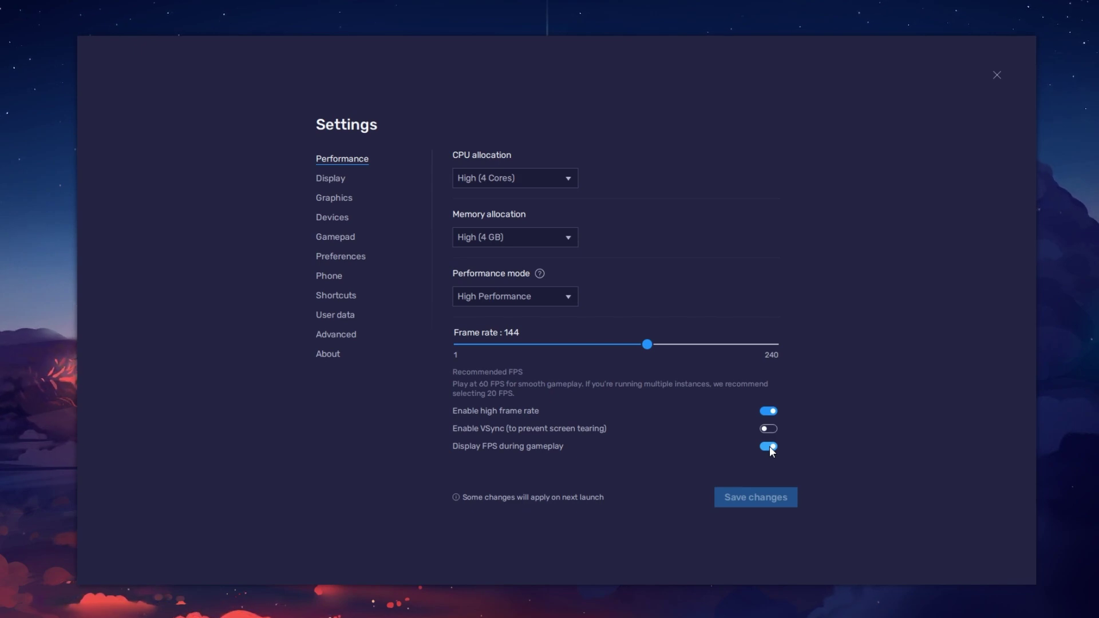
pyautogui.click(339, 184)
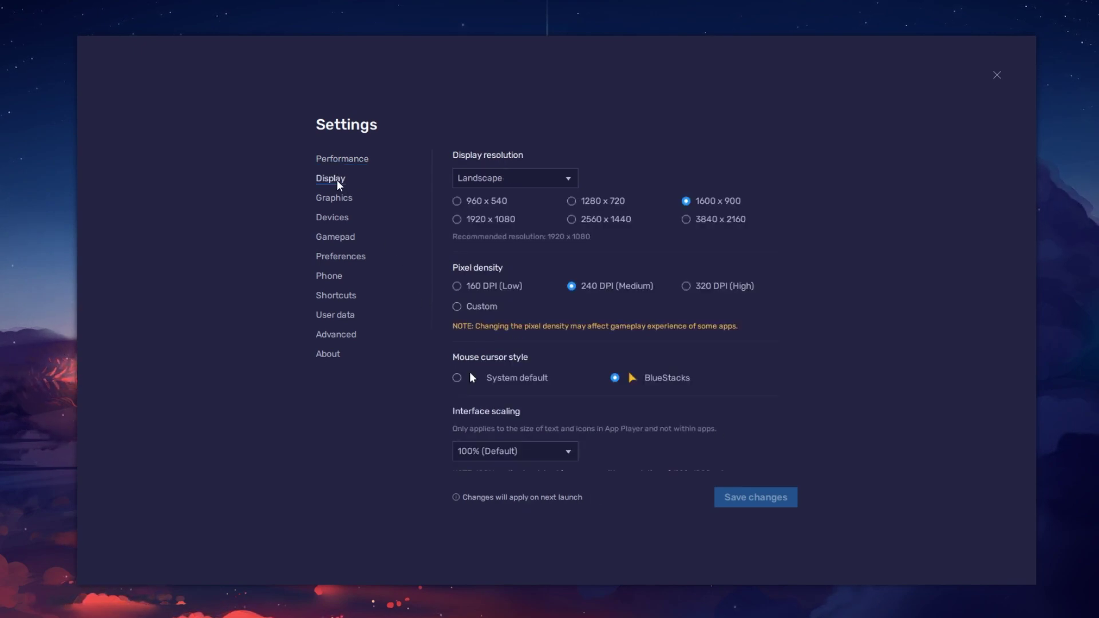
pyautogui.click(557, 182)
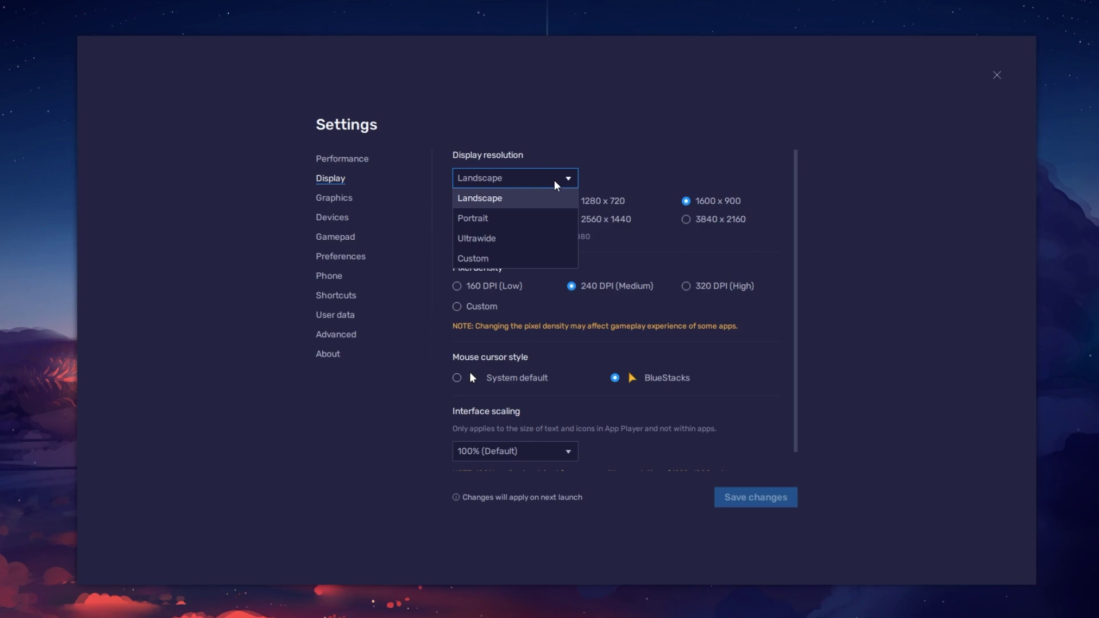
pyautogui.click(540, 203)
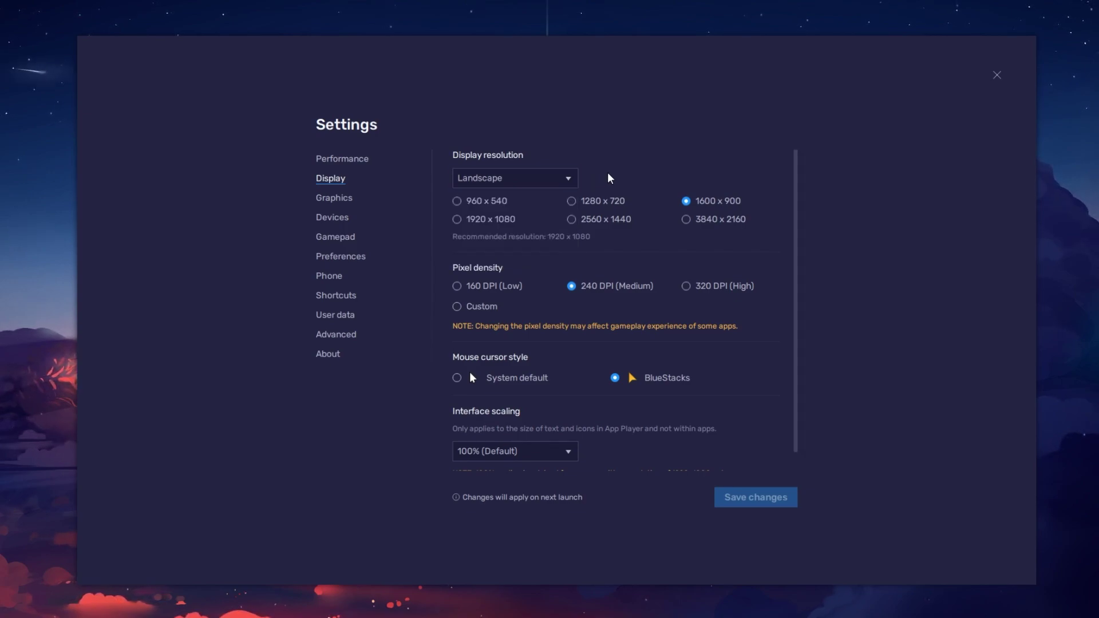
pyautogui.click(572, 201)
pyautogui.click(571, 220)
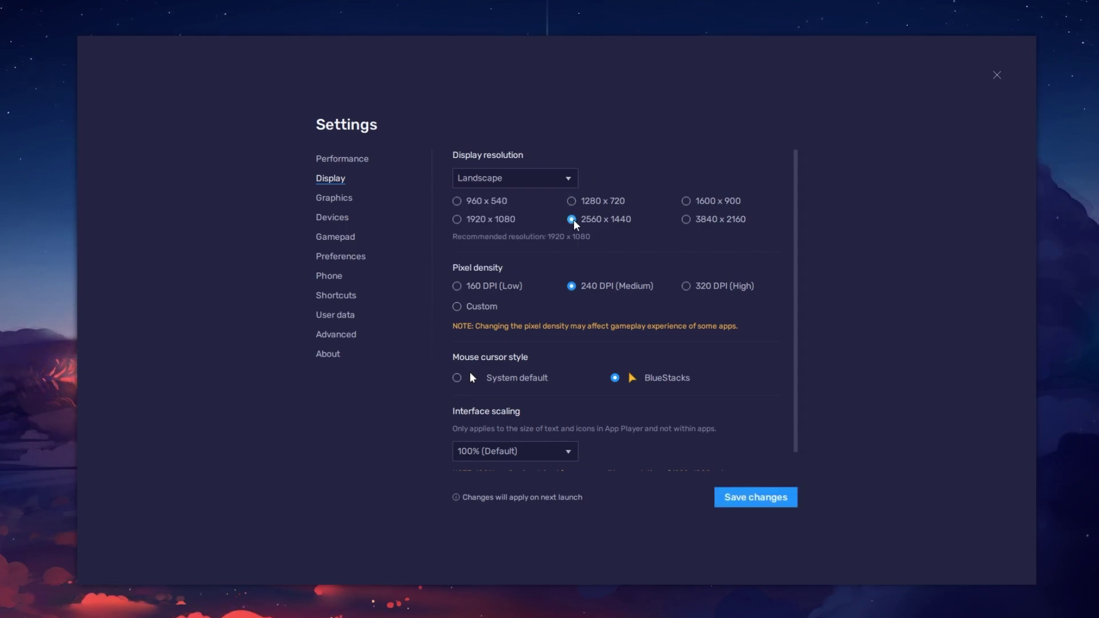
pyautogui.click(686, 202)
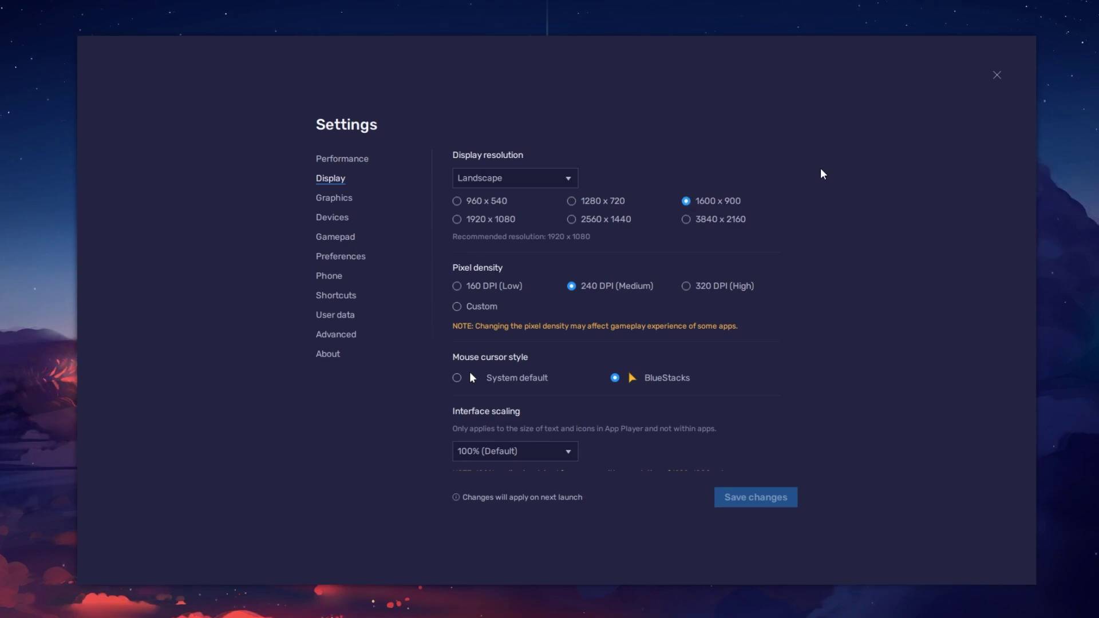
# Close settings, shrink the emulator window slightly, and launch Free Fire MAX to its lobby.
pyautogui.click(997, 75)
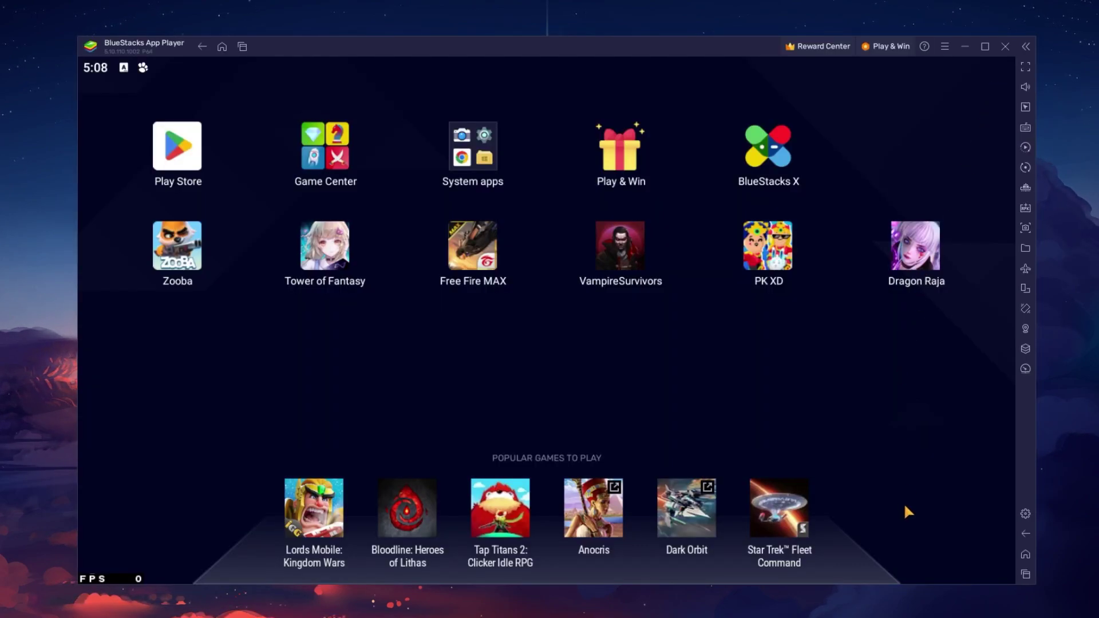
pyautogui.moveTo(1036, 586)
pyautogui.mouseDown()
pyautogui.moveTo(1008, 572)
pyautogui.moveTo(1039, 587)
pyautogui.mouseUp()
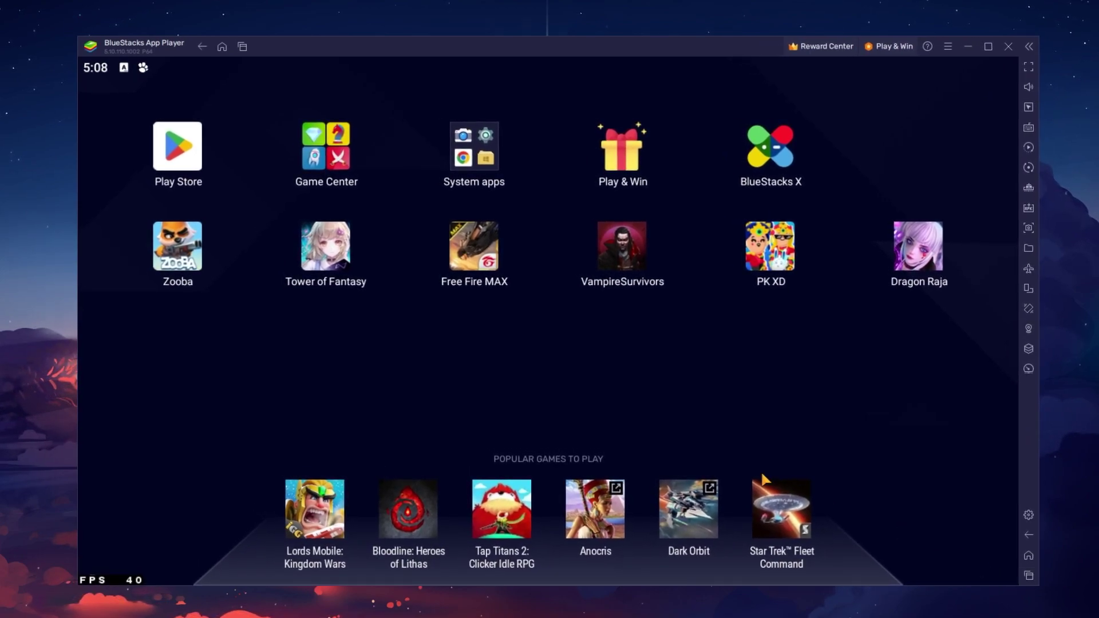
pyautogui.click(474, 265)
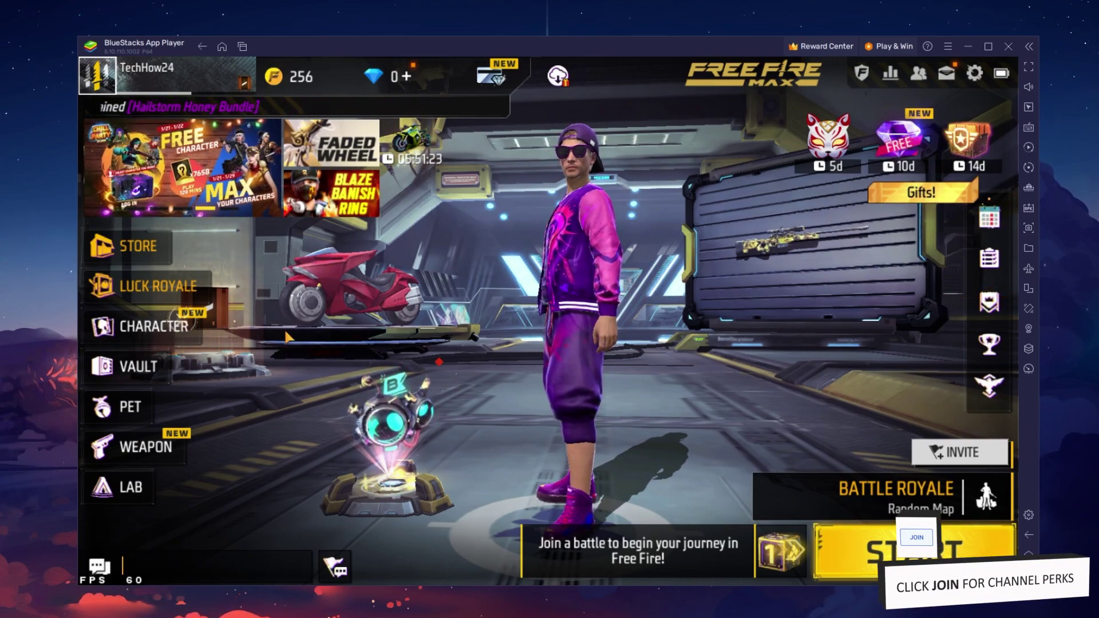
pyautogui.click(205, 324)
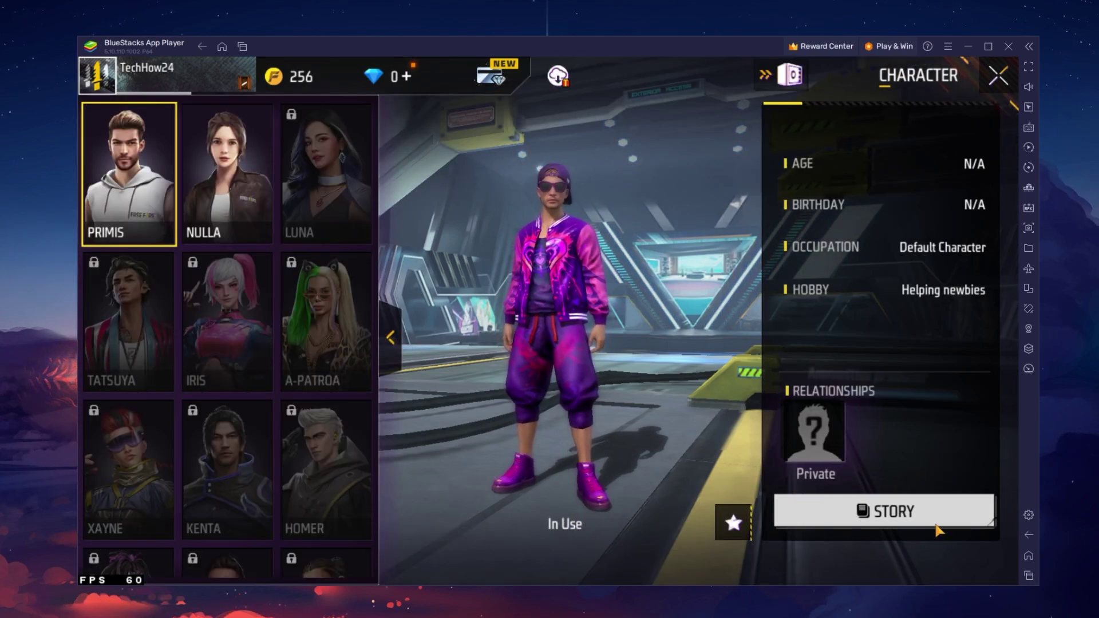
pyautogui.click(996, 79)
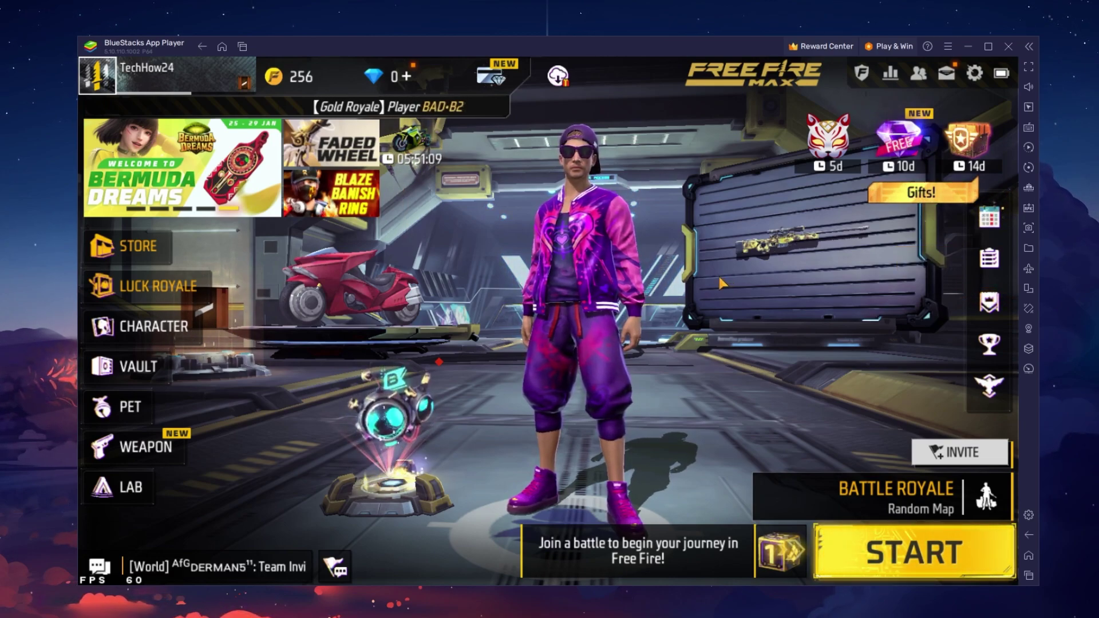
# Open Free Fire MAX's settings from the lobby gear and scroll the Basic options.
pyautogui.click(972, 73)
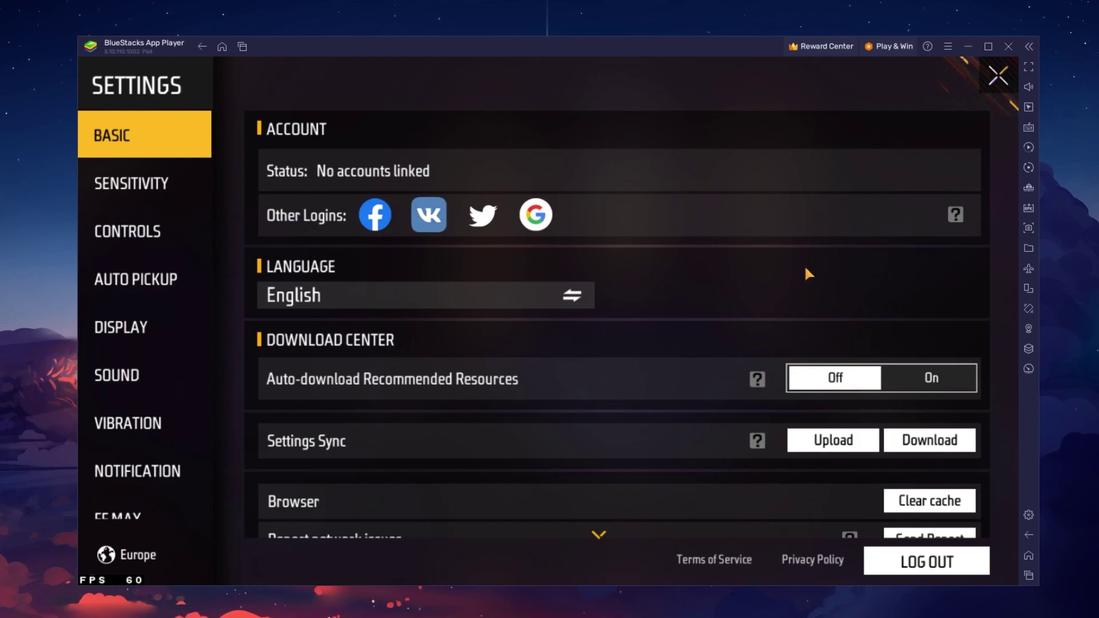
pyautogui.moveTo(895, 303)
pyautogui.mouseDown()
pyautogui.moveTo(831, 225)
pyautogui.moveTo(813, 160)
pyautogui.moveTo(792, 263)
pyautogui.moveTo(788, 195)
pyautogui.mouseUp()
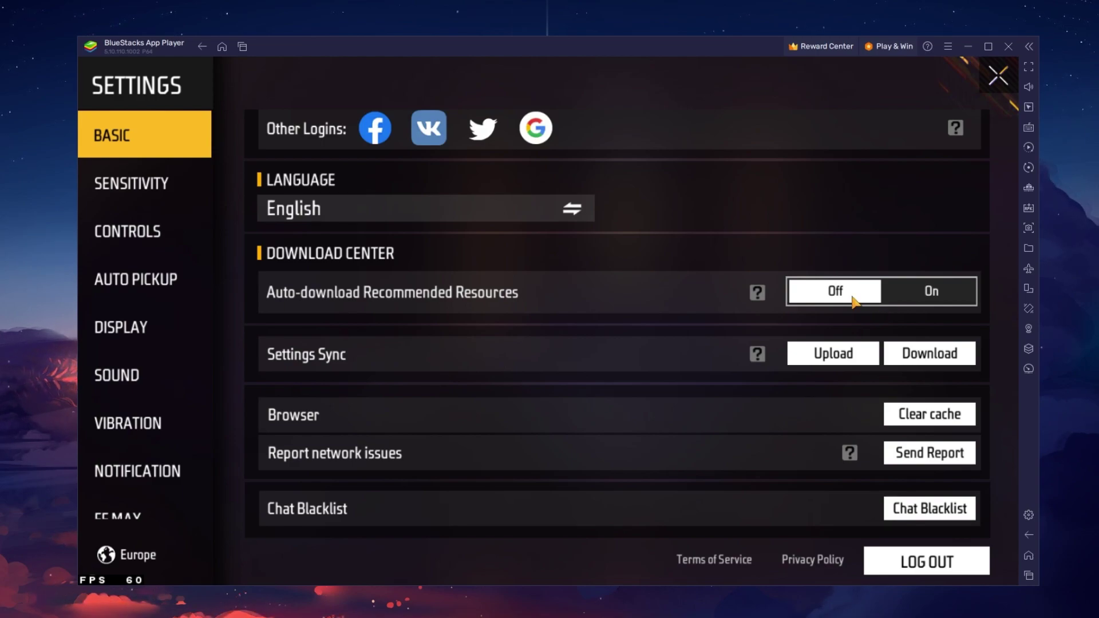
# Scroll through Free Fire MAX's Controls options, then switch to the Display tab.
pyautogui.click(188, 229)
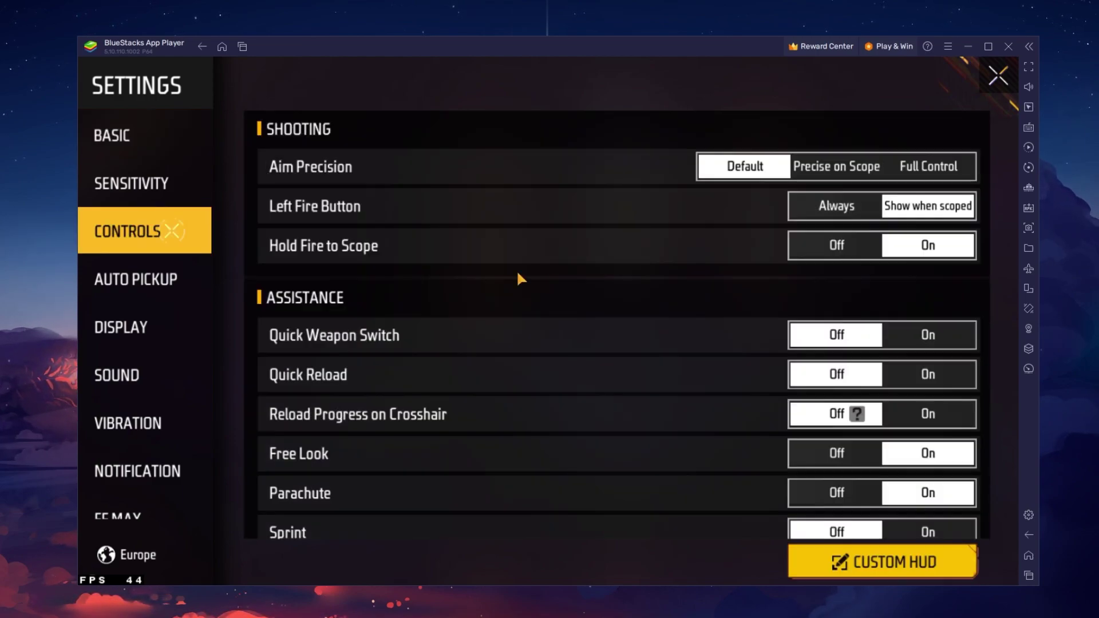
pyautogui.moveTo(547, 295); pyautogui.dragTo(552, 187)
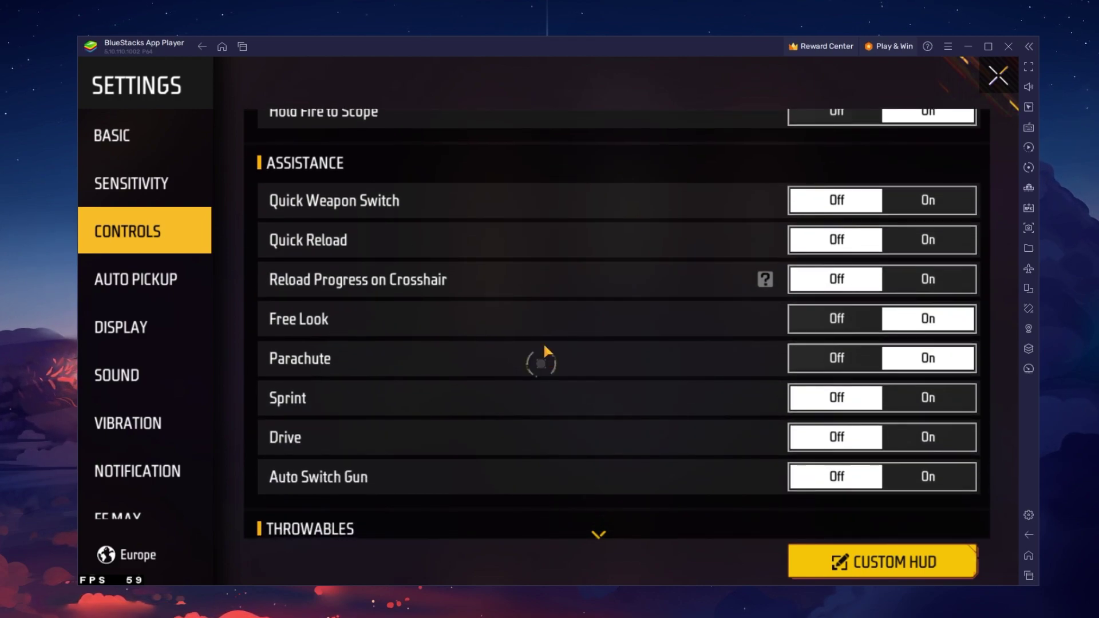
pyautogui.moveTo(542, 361); pyautogui.dragTo(540, 206)
pyautogui.moveTo(560, 243); pyautogui.dragTo(565, 179)
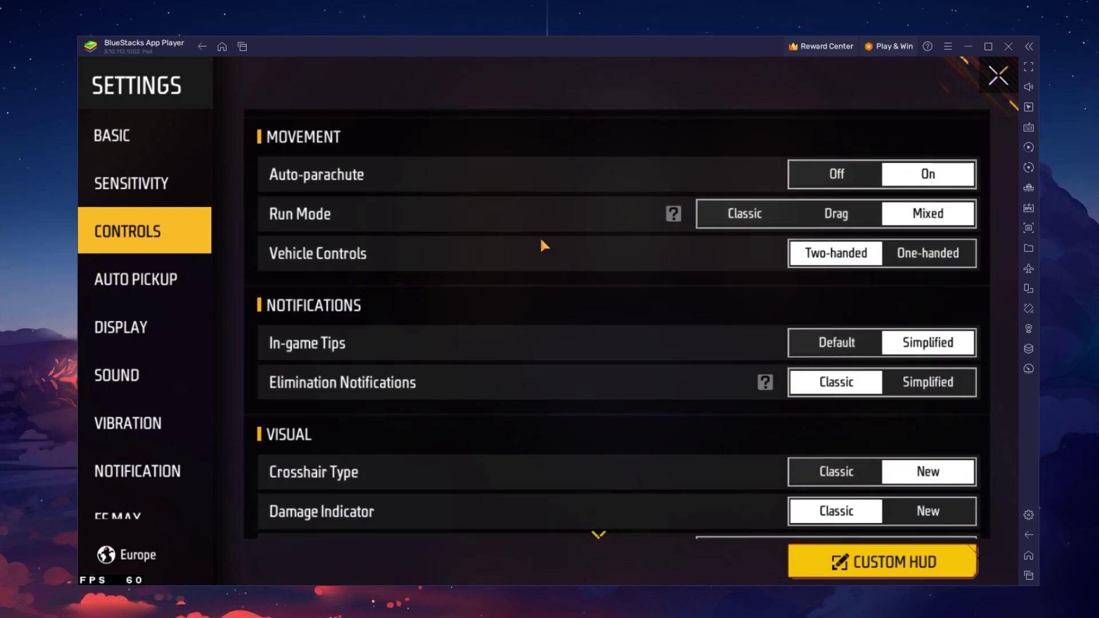
pyautogui.moveTo(544, 245)
pyautogui.mouseDown()
pyautogui.moveTo(572, 228)
pyautogui.moveTo(578, 174)
pyautogui.moveTo(557, 346)
pyautogui.mouseUp()
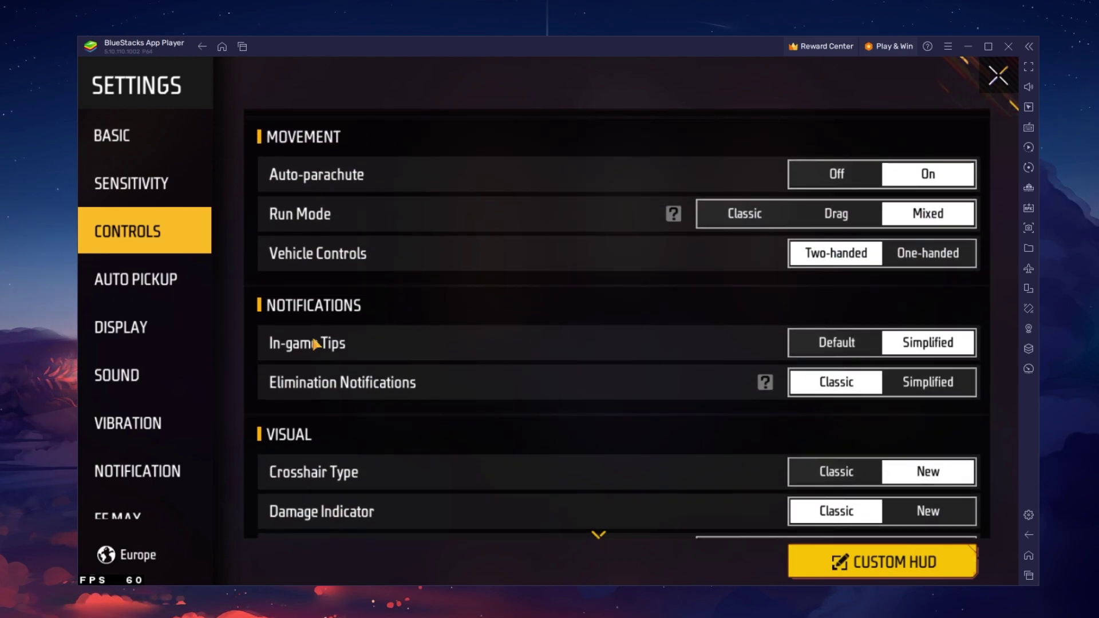
pyautogui.click(131, 324)
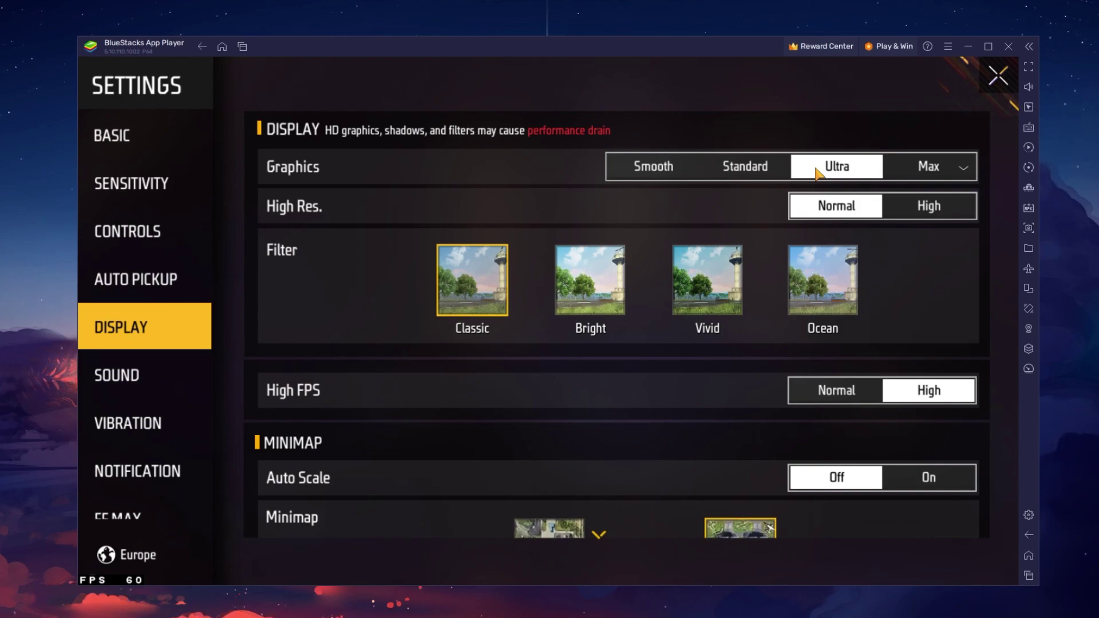
# Set Graphics to Standard, keep High FPS on High, and accept the lag warning.
pyautogui.click(762, 172)
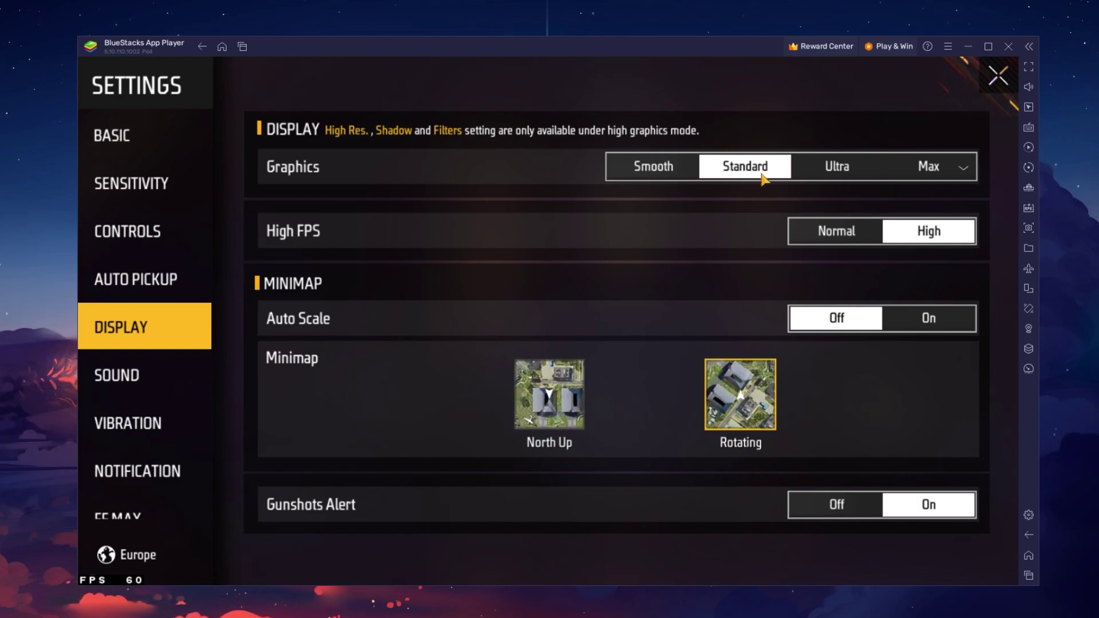
pyautogui.click(837, 236)
pyautogui.click(931, 232)
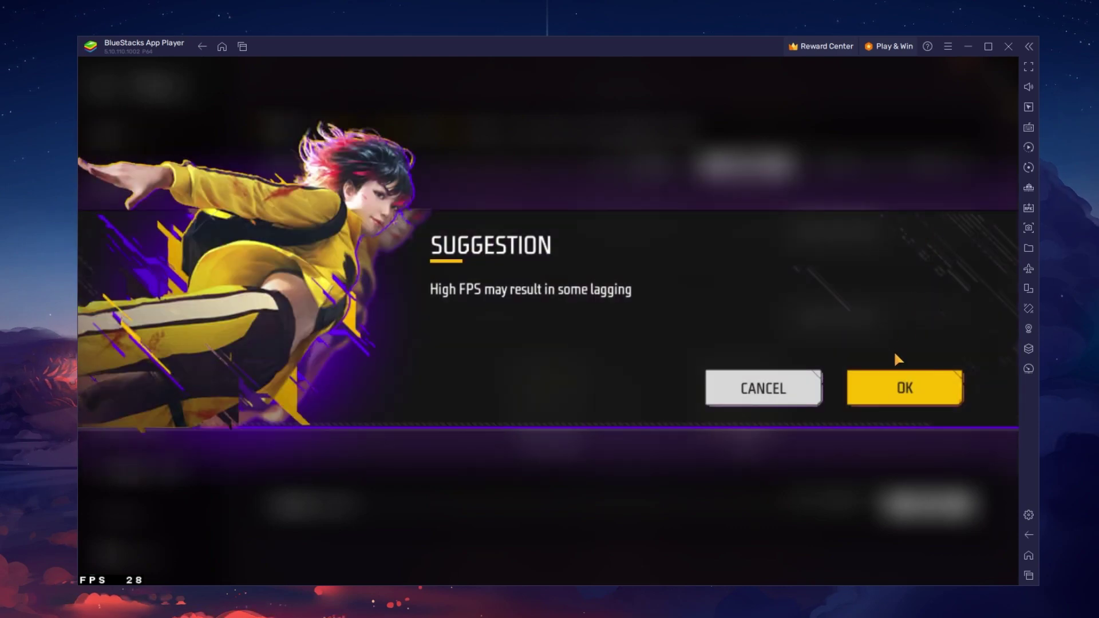
pyautogui.click(892, 396)
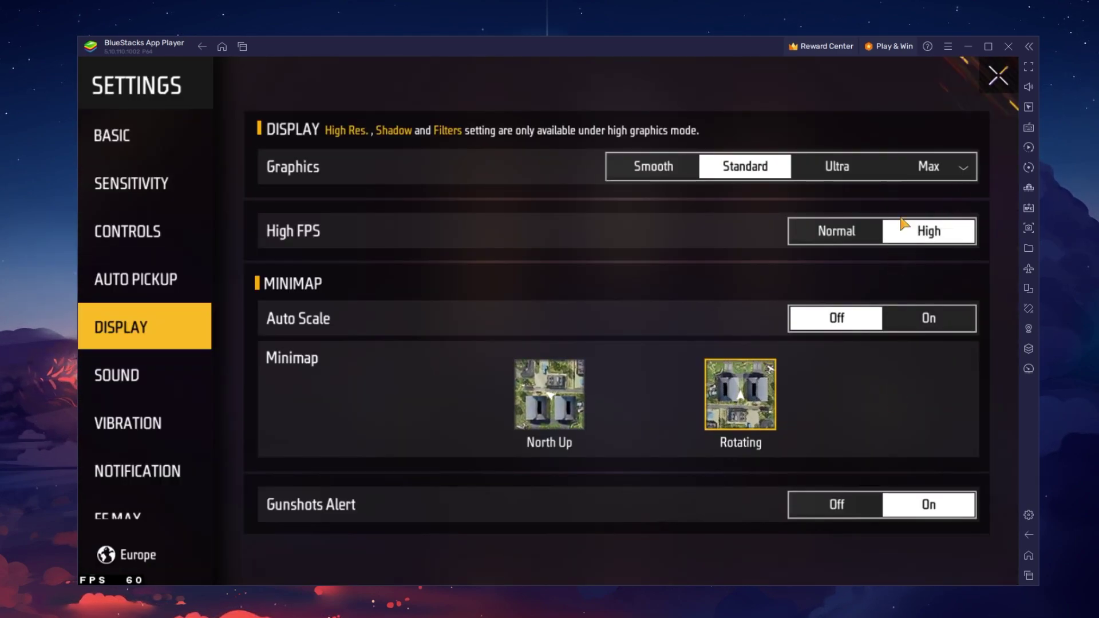
# Review the SOUND levels, exit Settings, begin Battle Royale matchmaking, and browse the Vault while waiting.
pyautogui.click(166, 380)
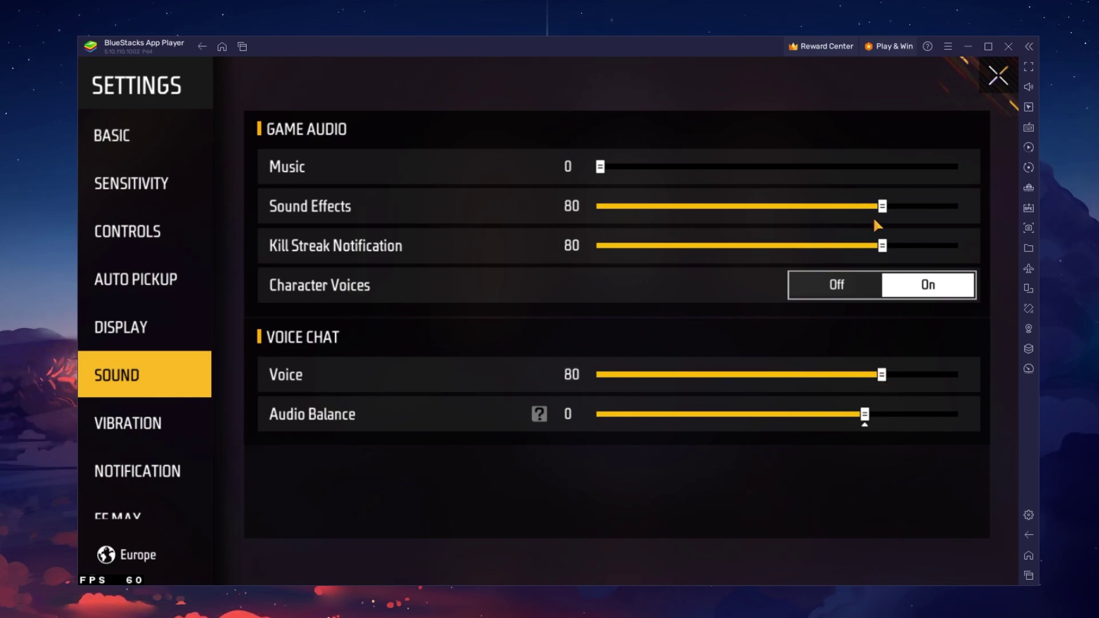
pyautogui.click(996, 77)
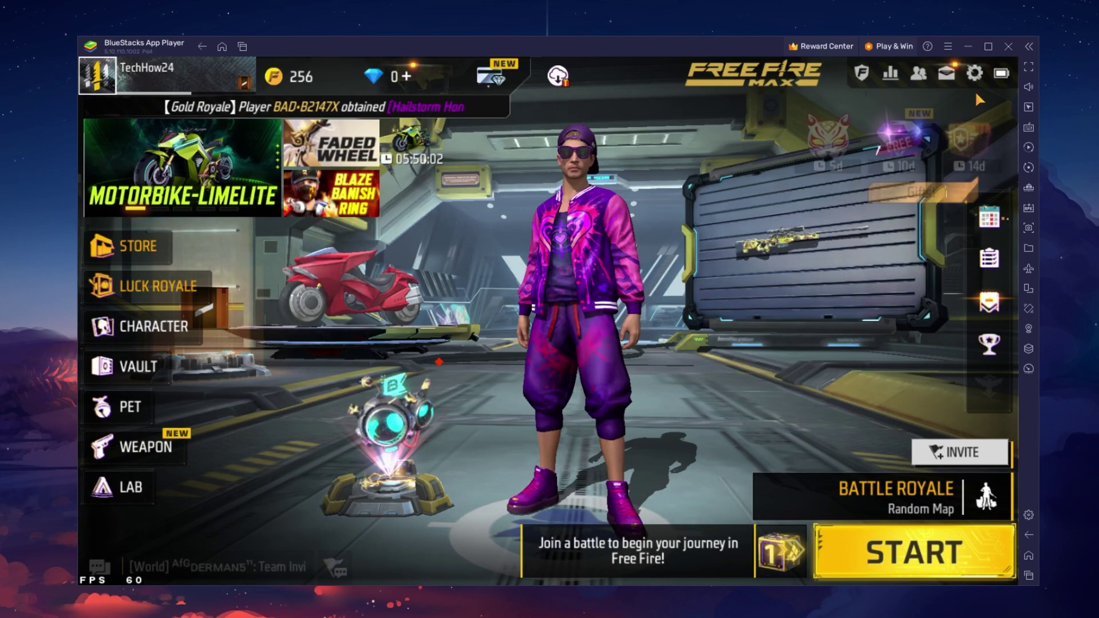
pyautogui.click(890, 549)
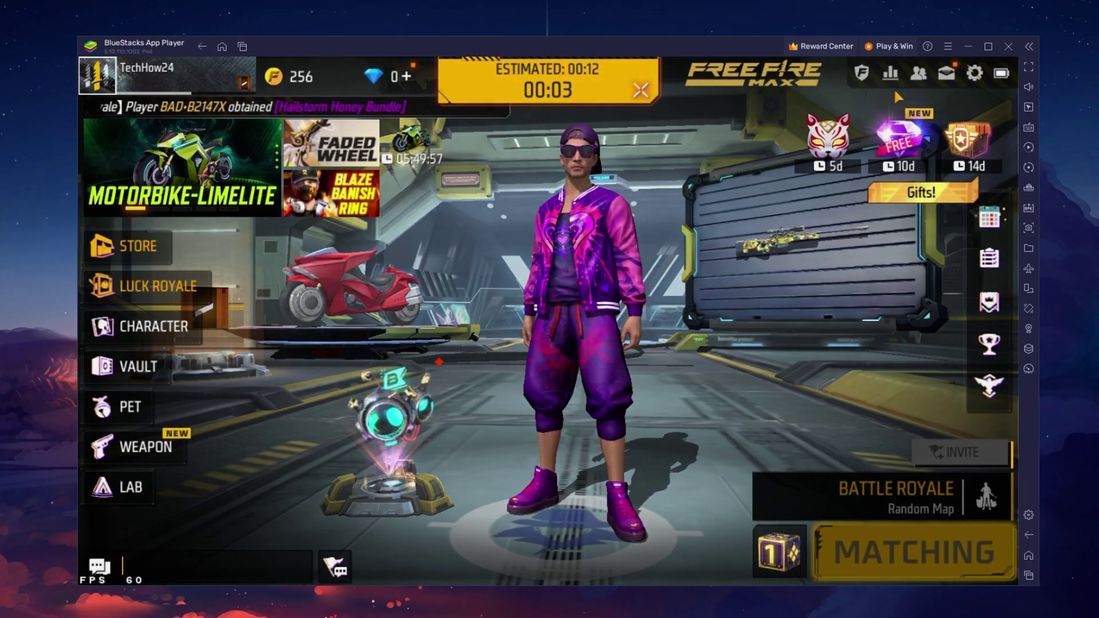
pyautogui.click(267, 370)
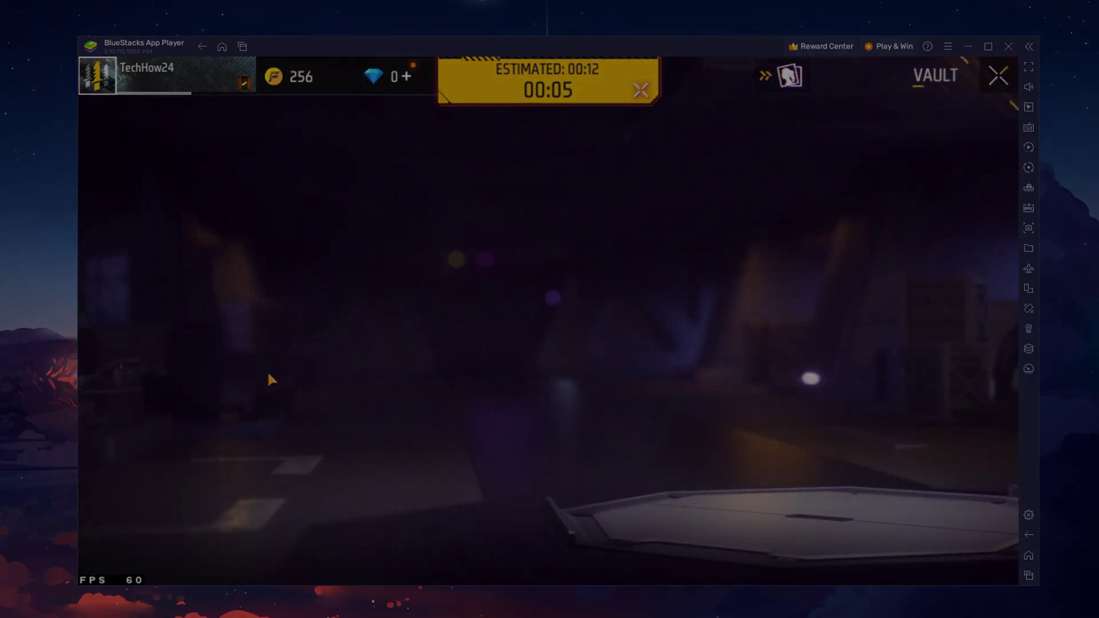